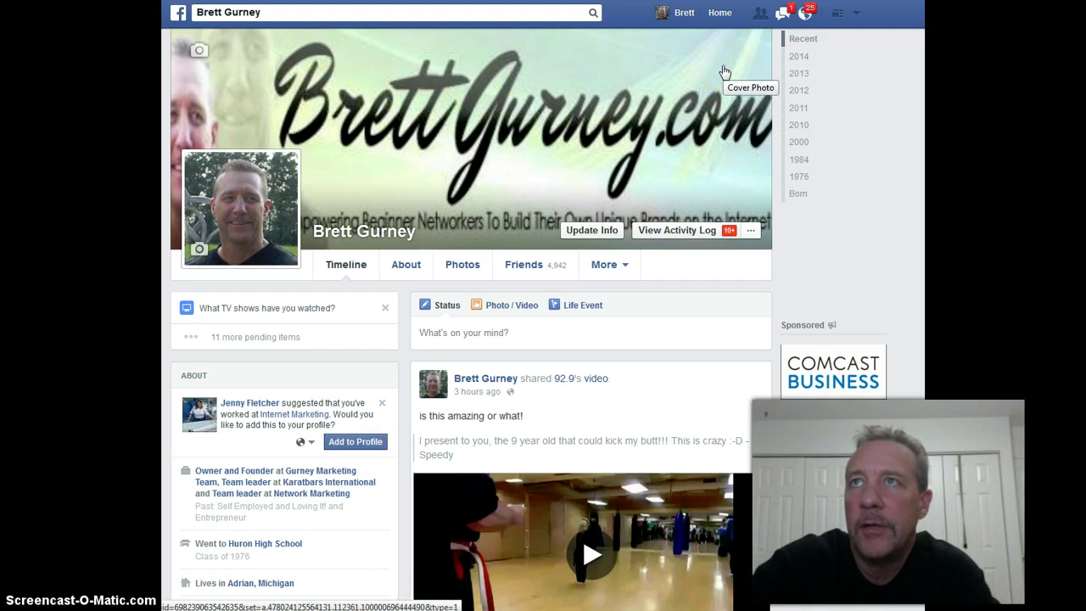
Switch to using Facebook as the Gold Acquisition Advisors page.
left_click(858, 15)
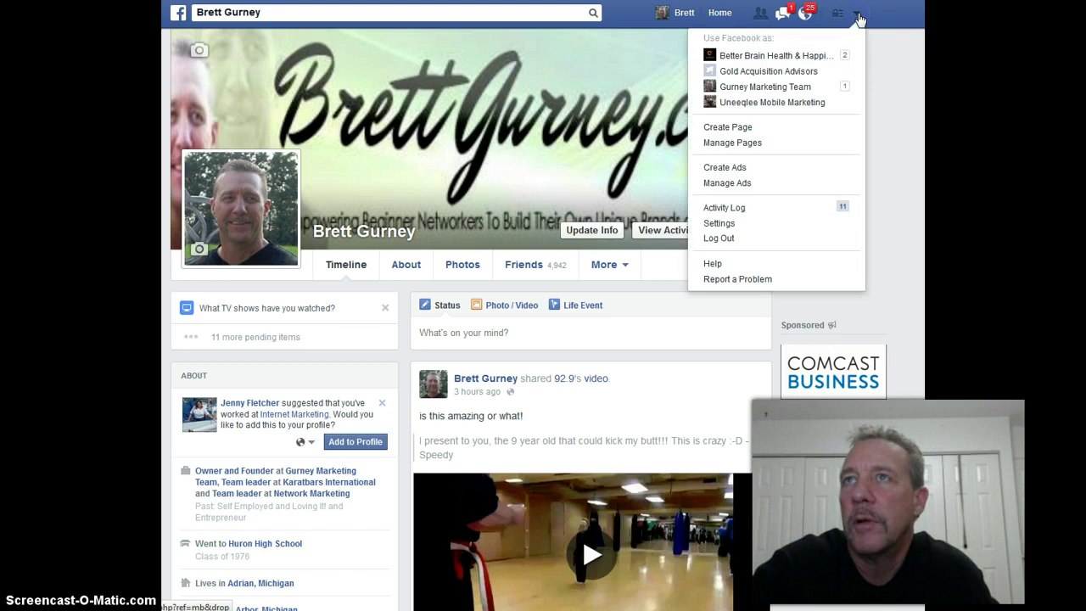
left_click(766, 74)
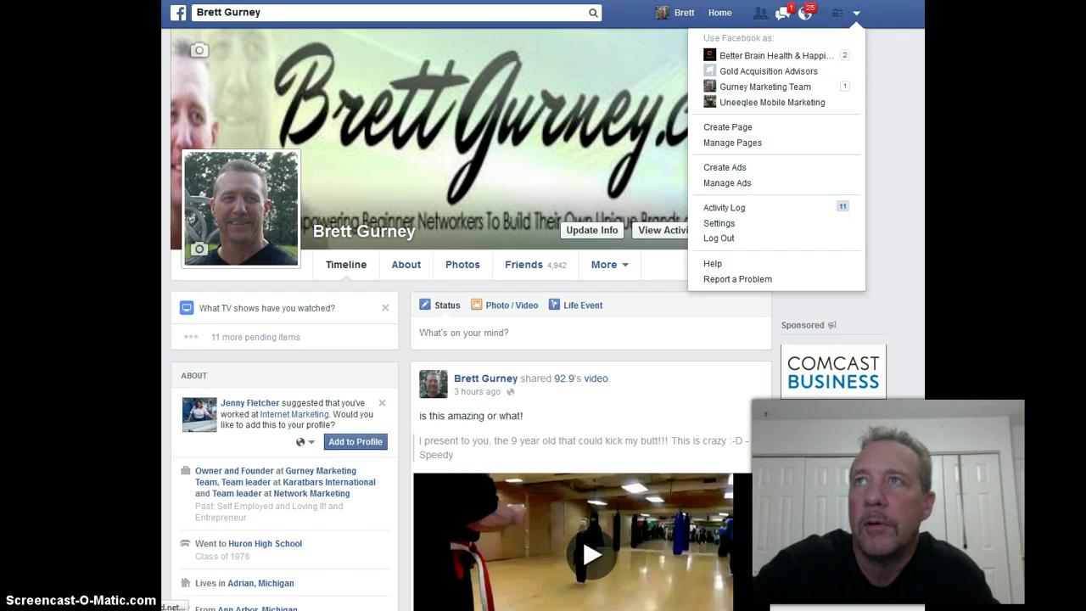
left_click(768, 71)
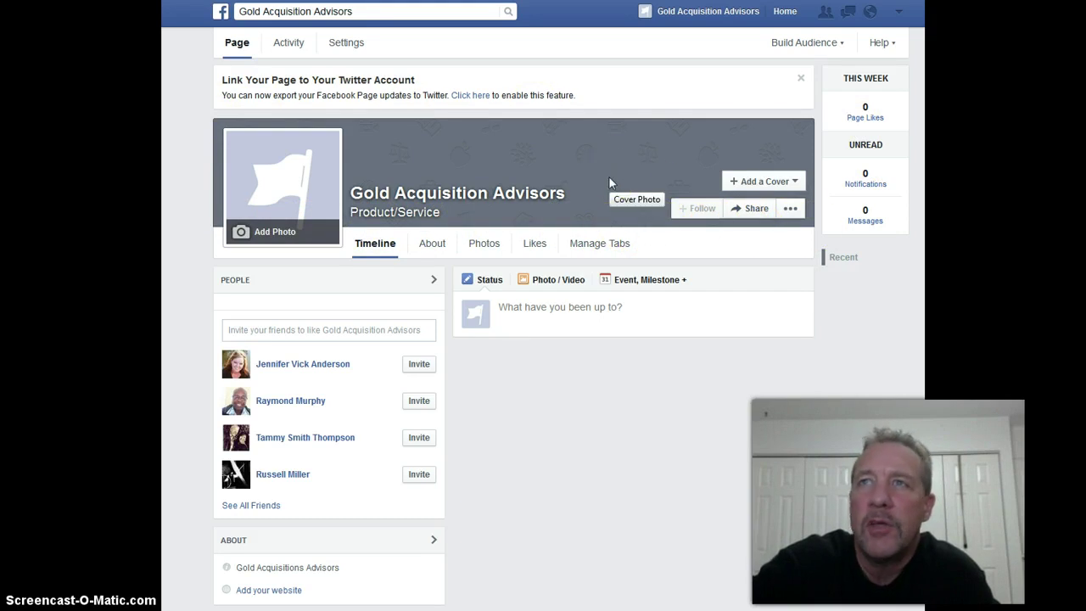
left_click(642, 160)
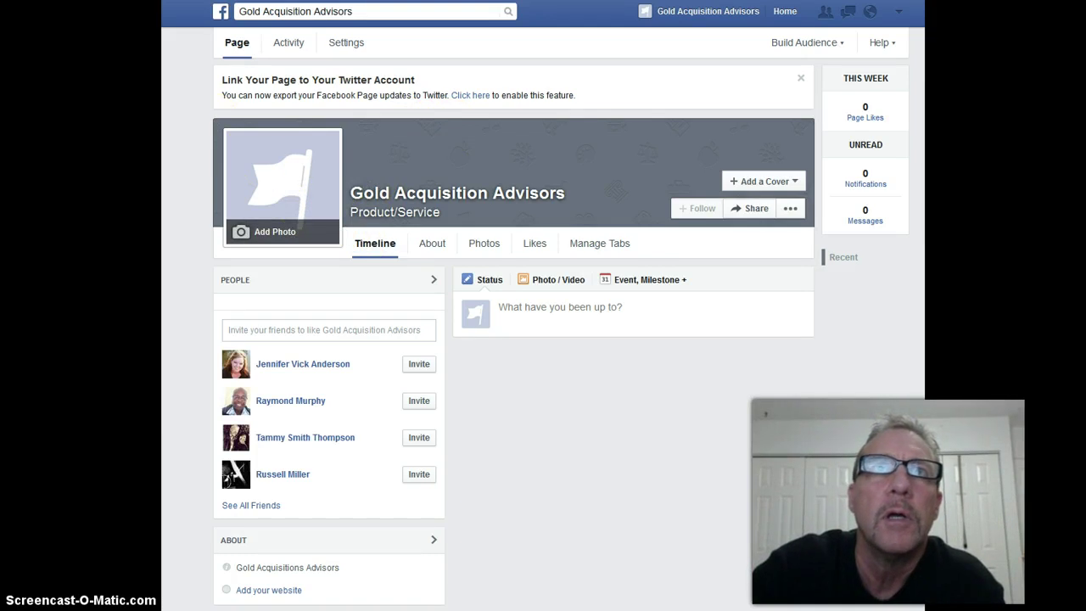
scroll(514, 340, "down", 1)
scroll(514, 340, "up", 1)
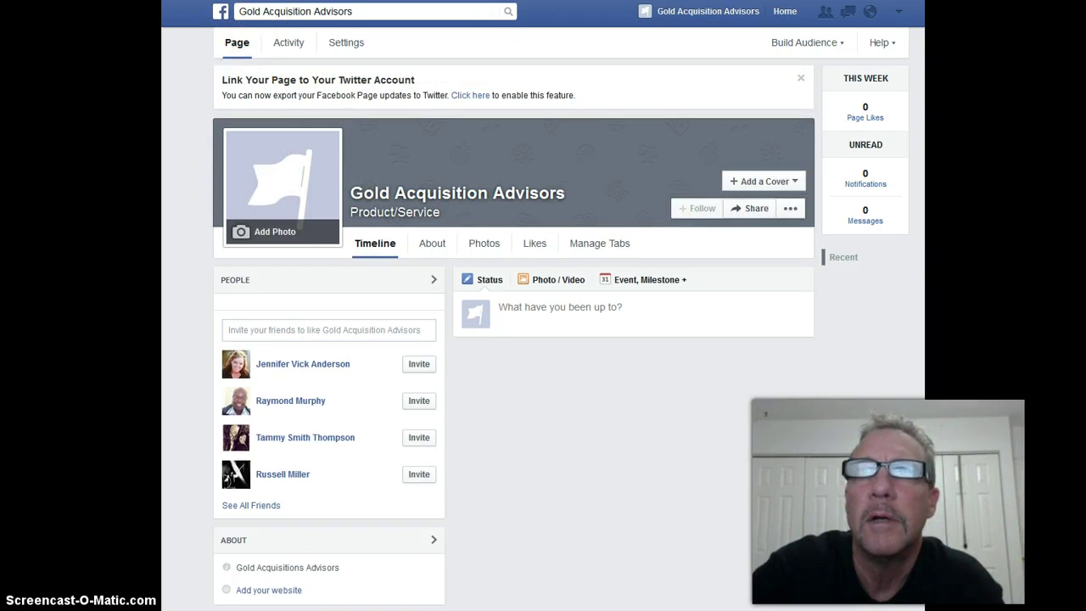
left_click_drag(529, 15, 561, 12)
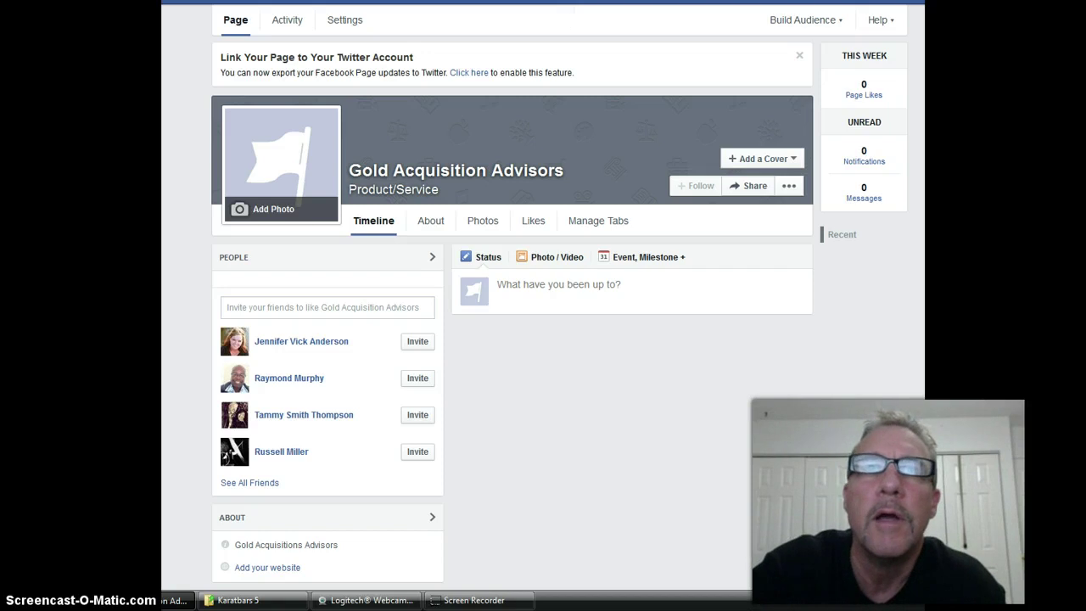
Find the saved Facebook Help Center bookmark and open its guidelines for a Page's cover photo.
left_click(211, 2)
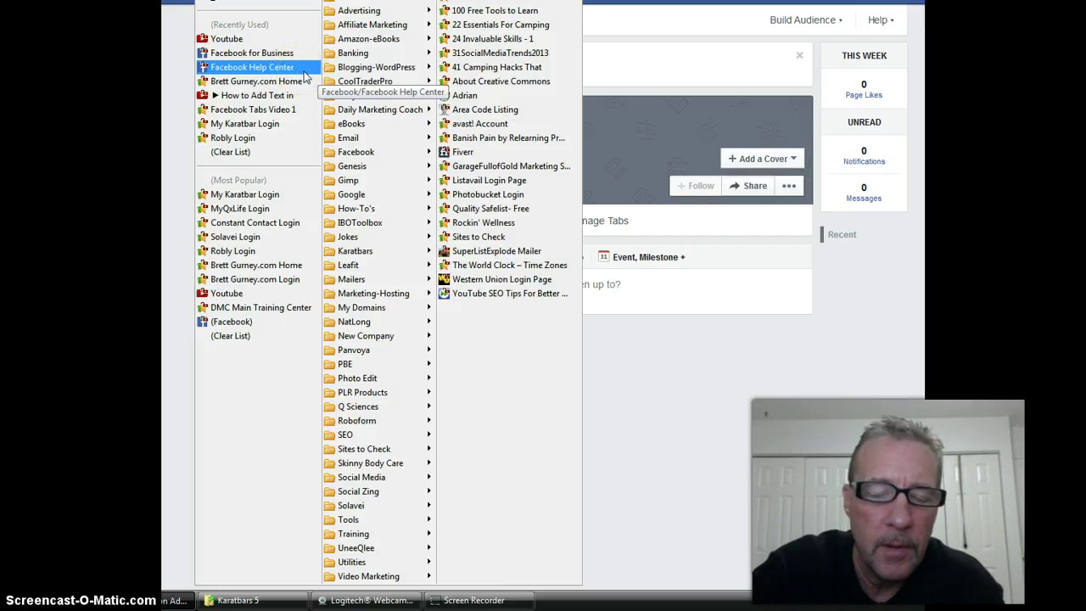
mouse_move(344, 127)
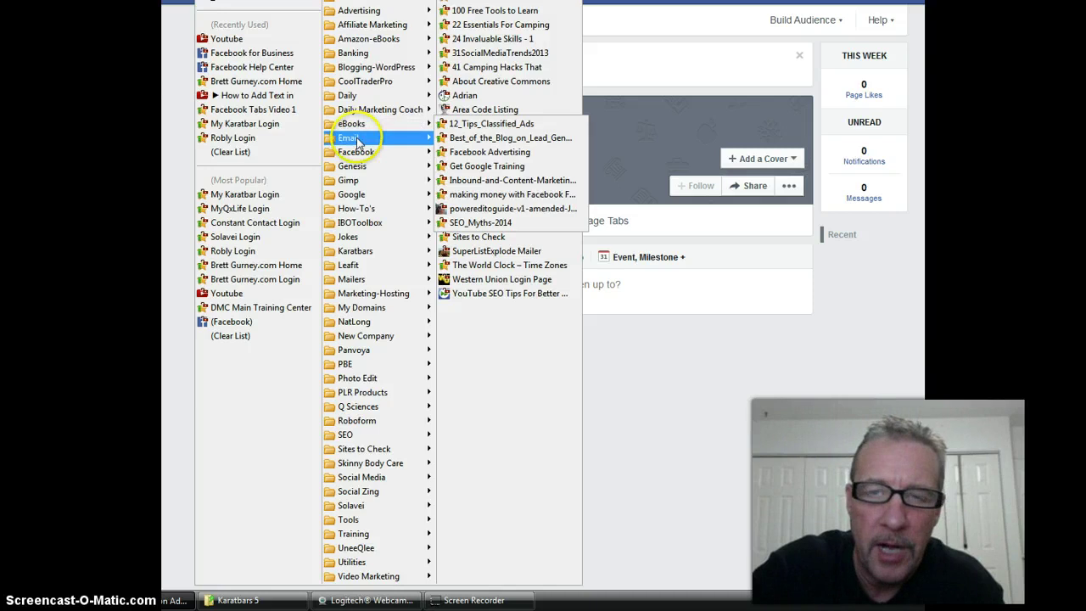
left_click(341, 154)
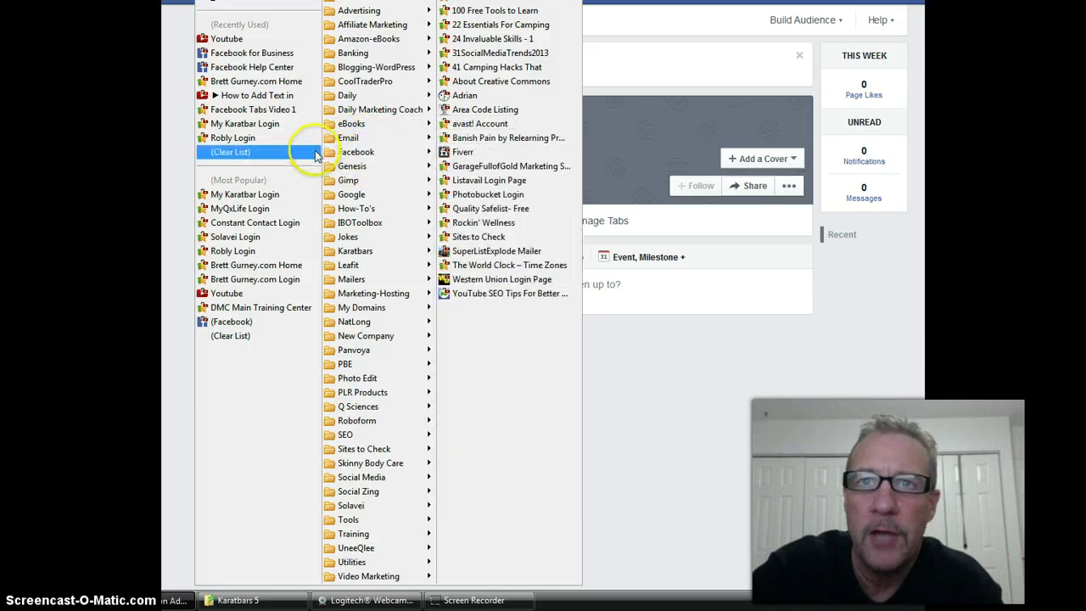
mouse_move(356, 252)
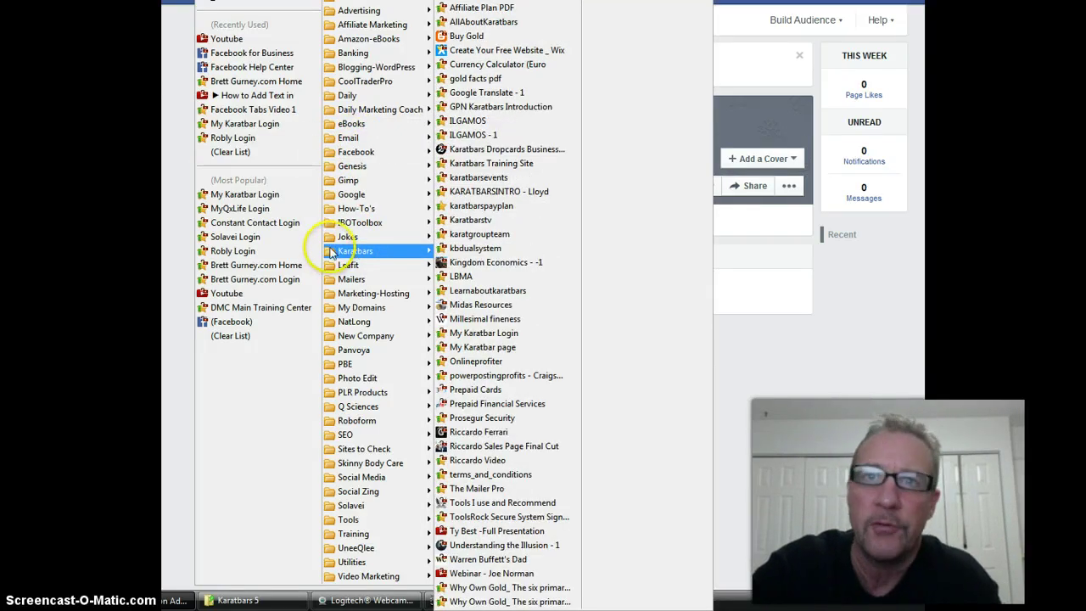
mouse_move(348, 197)
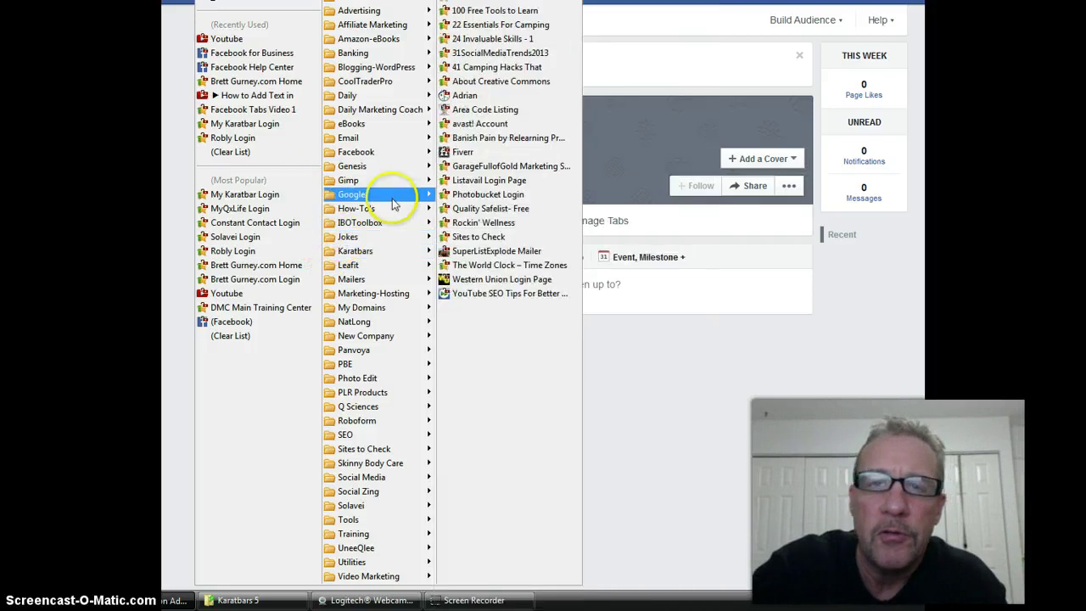
mouse_move(378, 210)
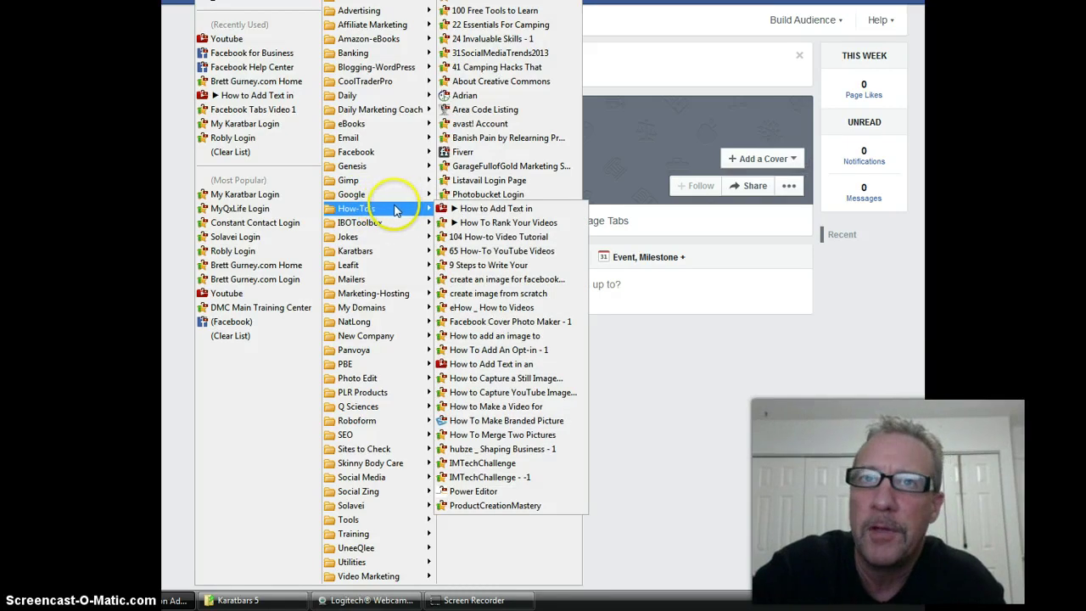
mouse_move(373, 99)
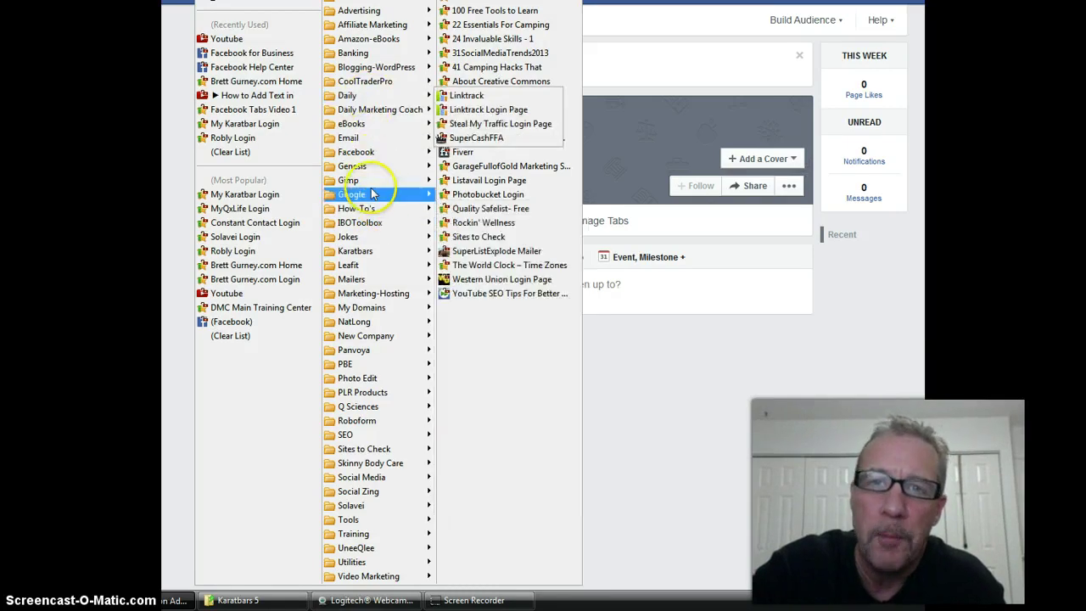
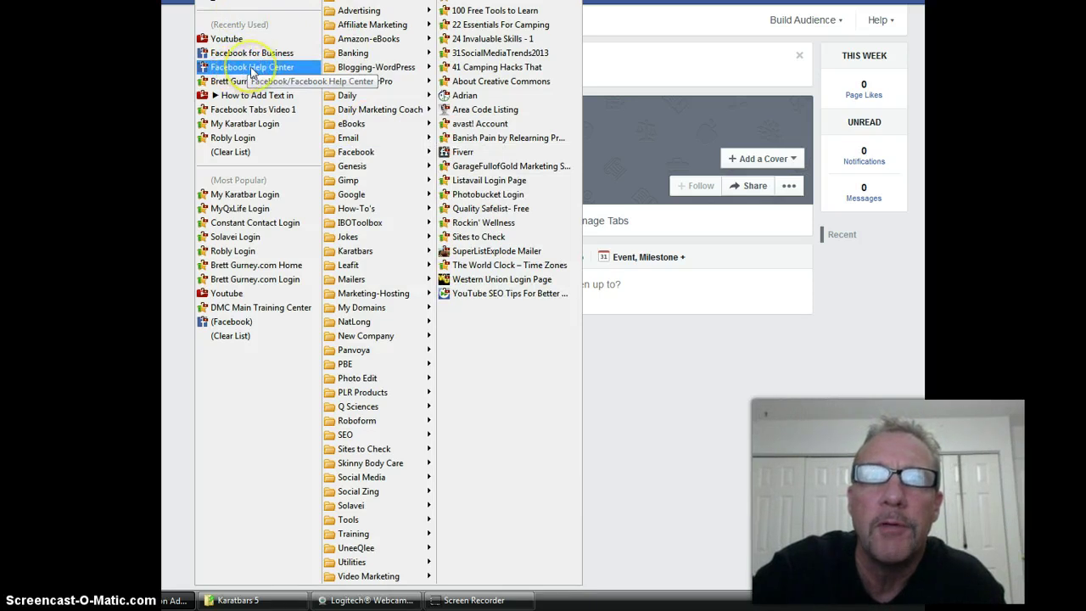
left_click(251, 73)
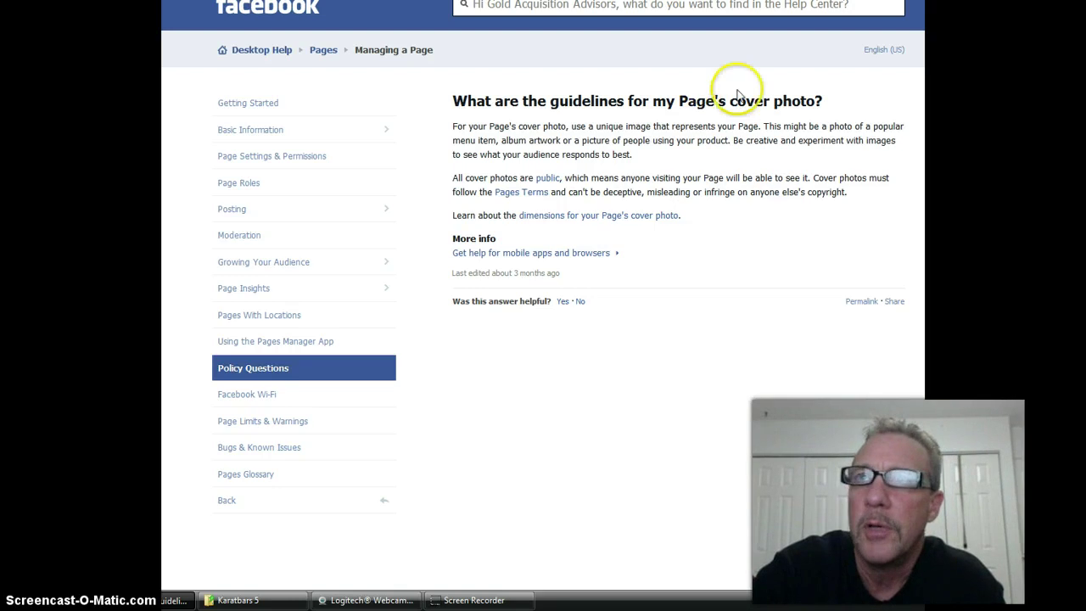
left_click(556, 10)
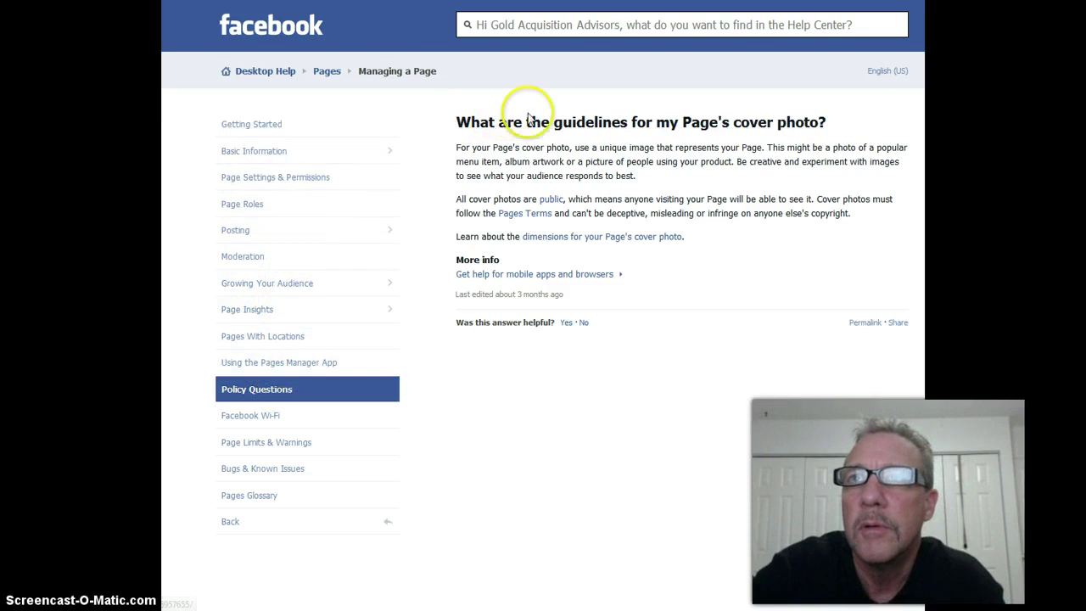
Go to the Profile Picture & Cover Photo help topic under Basic Information and expand the cover photo guidelines.
left_click(267, 155)
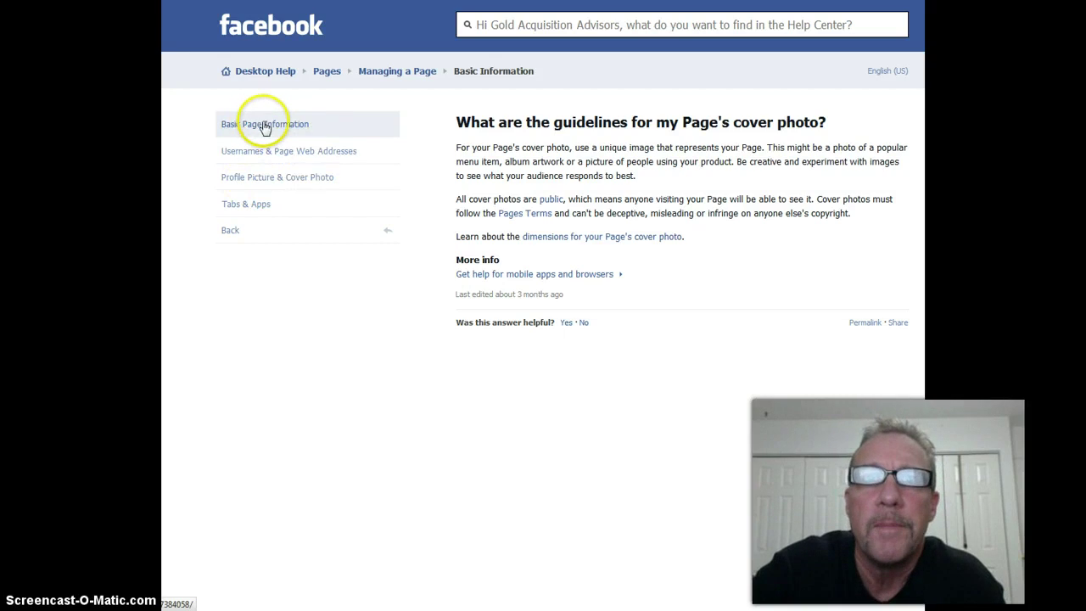
left_click(282, 184)
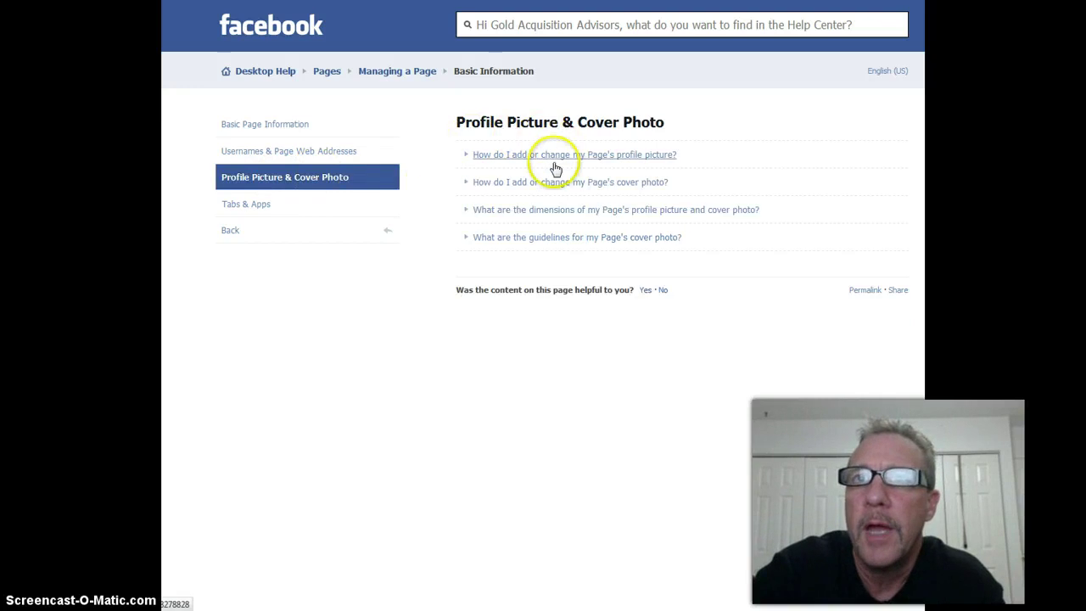
left_click(556, 242)
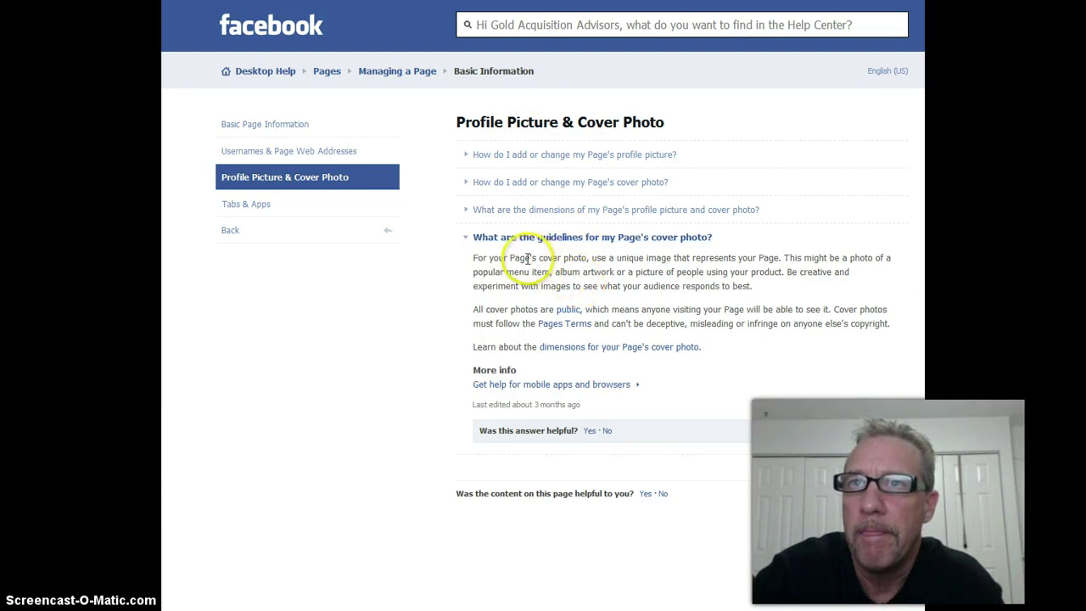
left_click(572, 212)
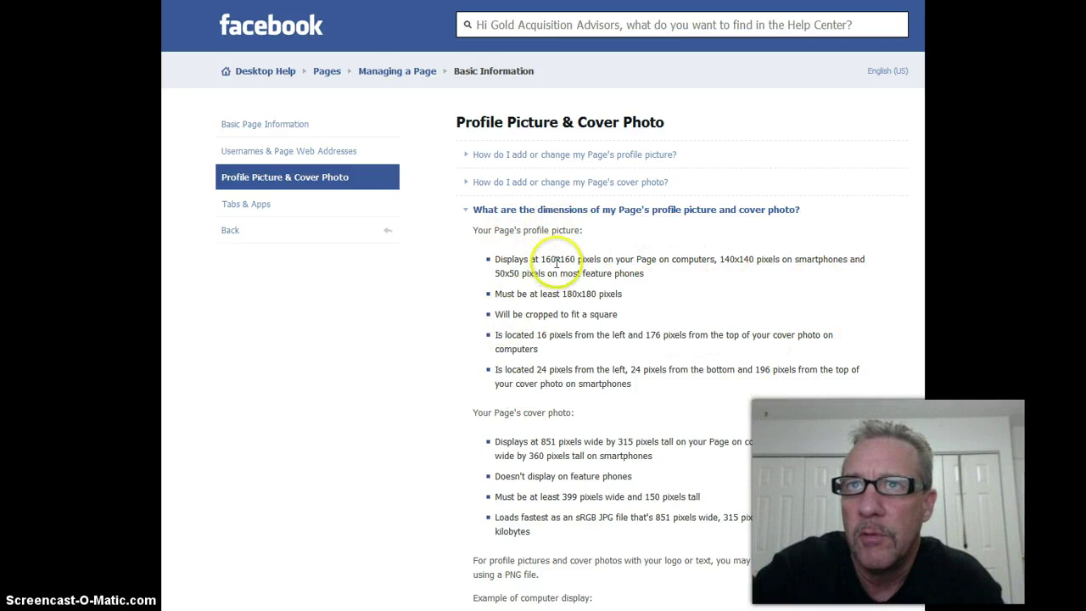
scroll(567, 260, "down", 1)
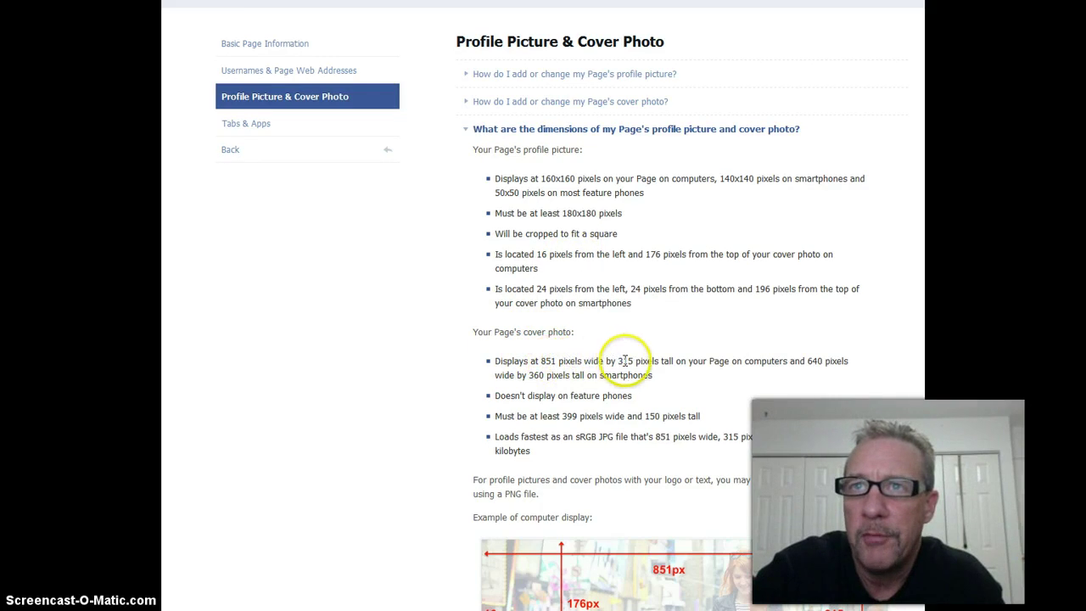
scroll(589, 354, "down", 3)
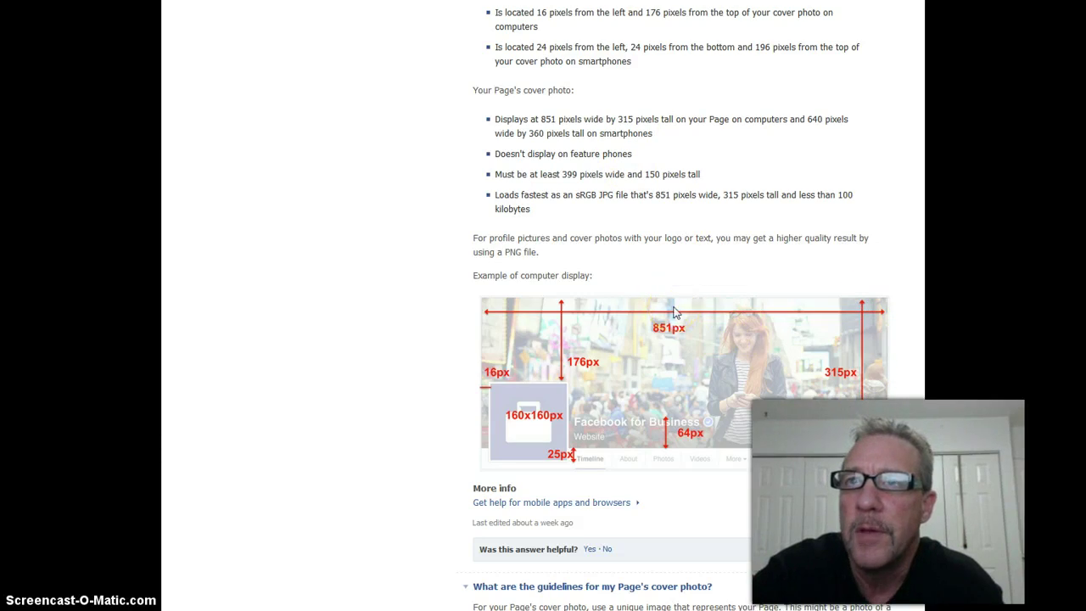
scroll(676, 312, "up", 4)
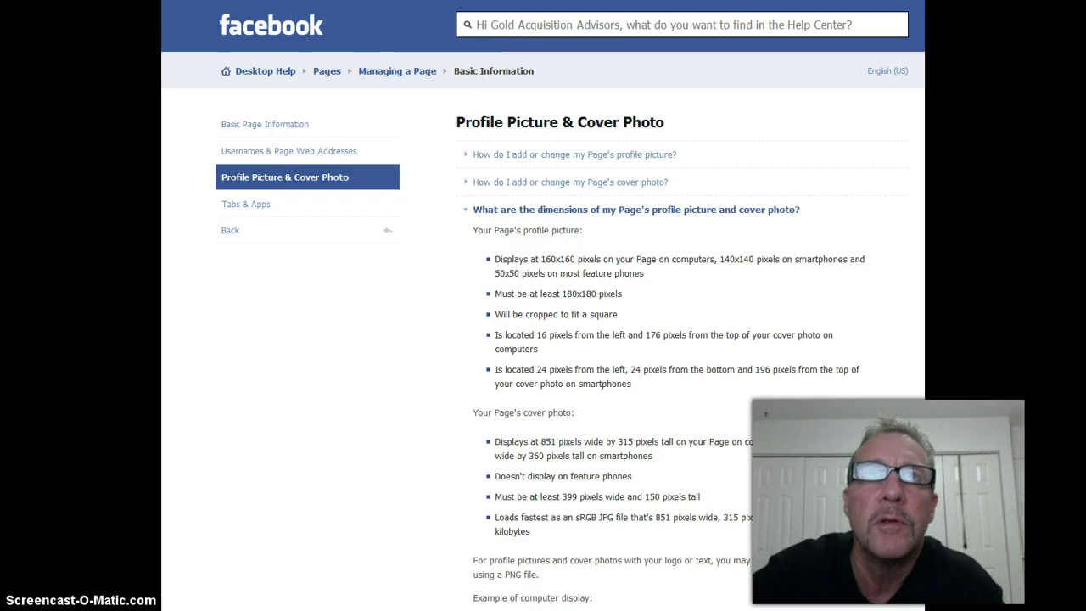
key("alt+Left")
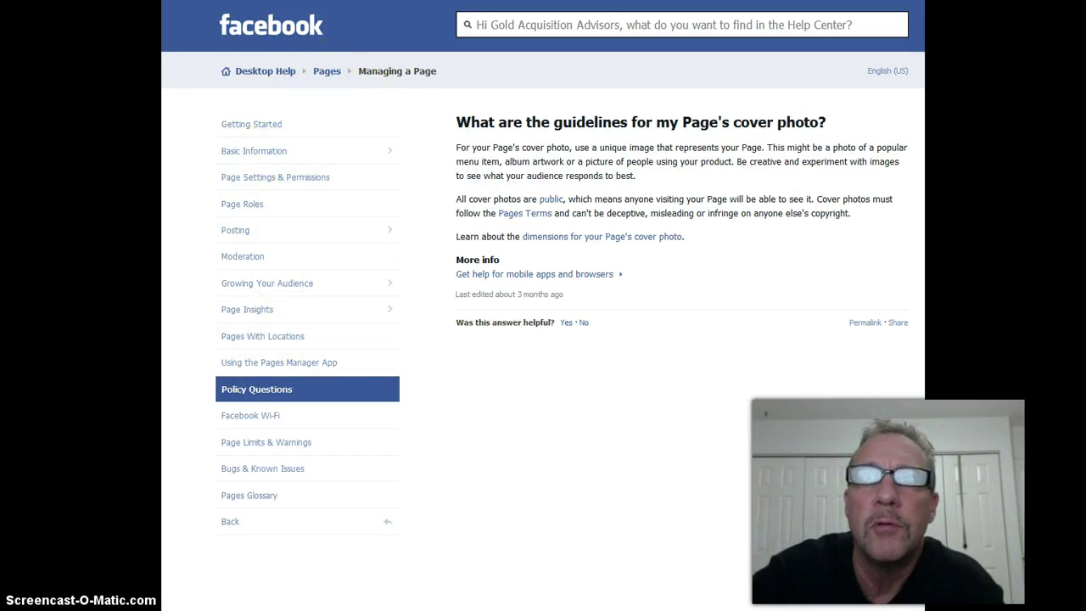
key("alt+Left")
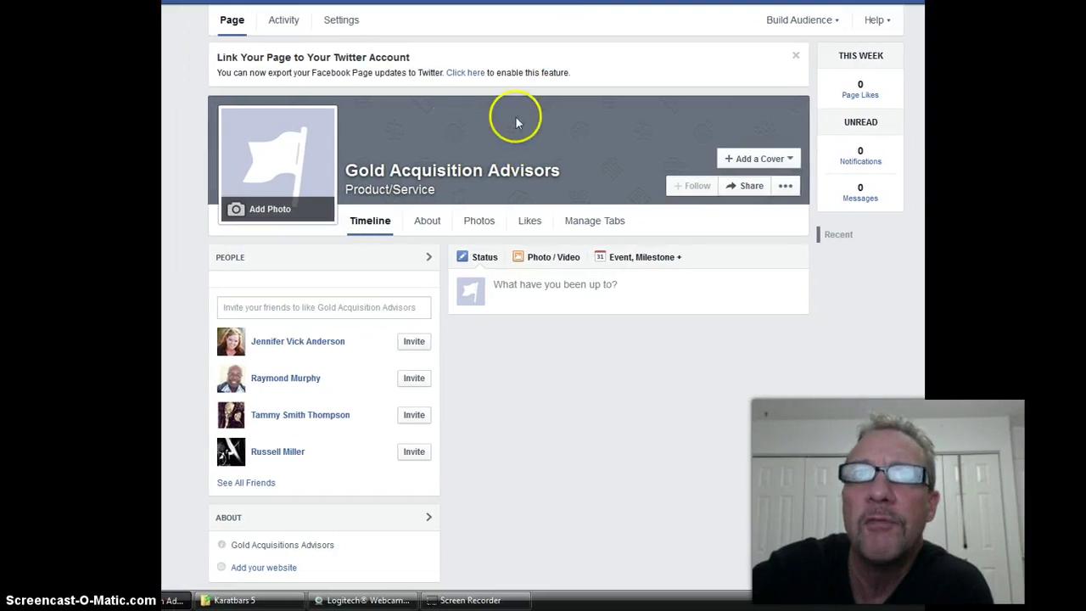
Open the Picture resize website from the Photo Edit bookmarks.
left_click(382, 3)
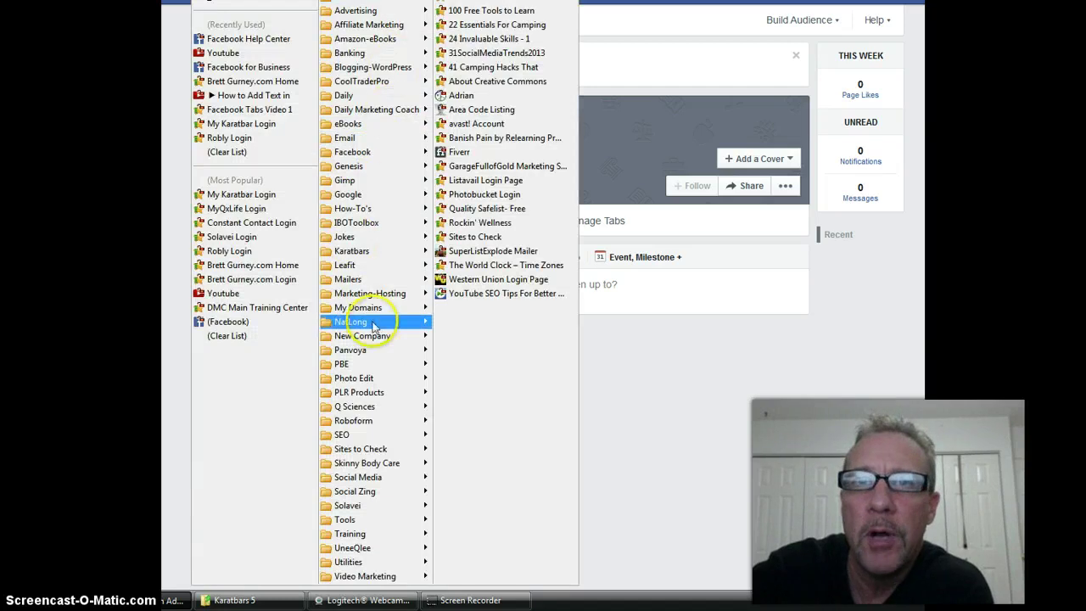
mouse_move(362, 380)
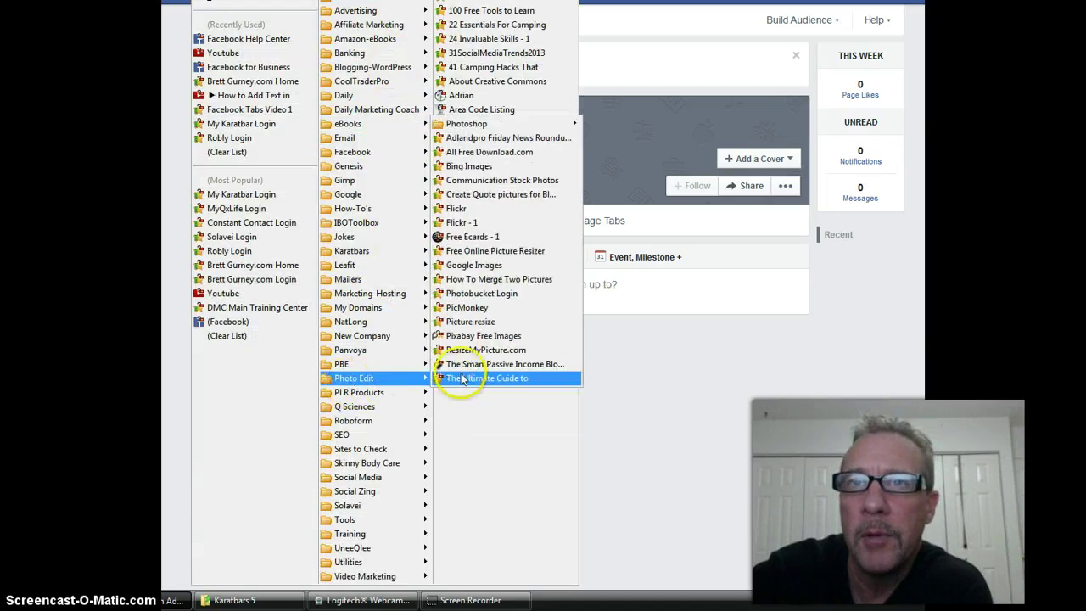
left_click(471, 323)
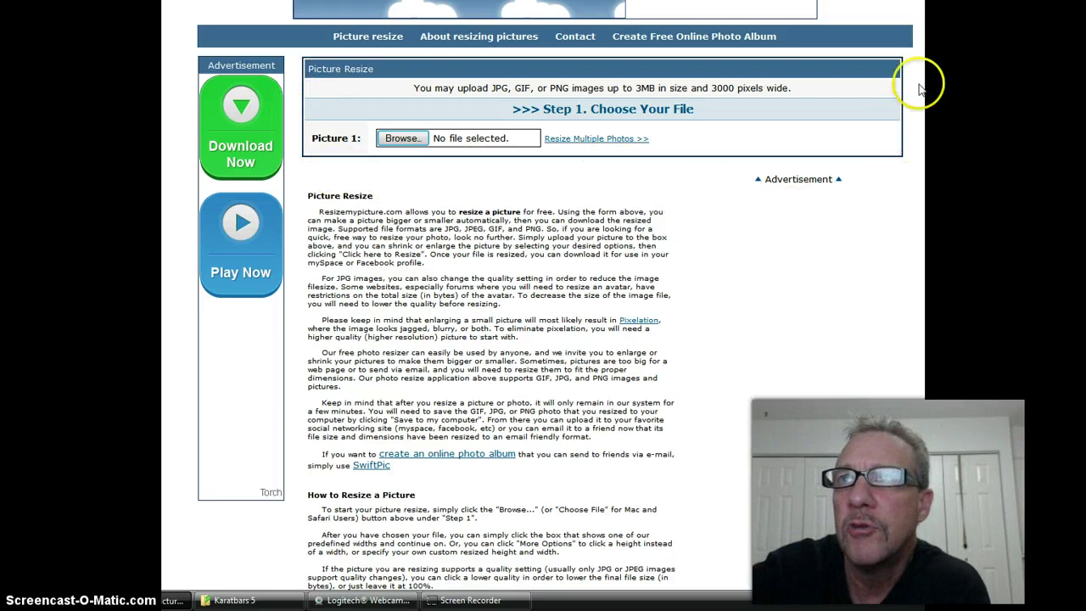
Start choosing a file for Picture 1 and browse through the personal user folder to Pictures.
left_click(401, 141)
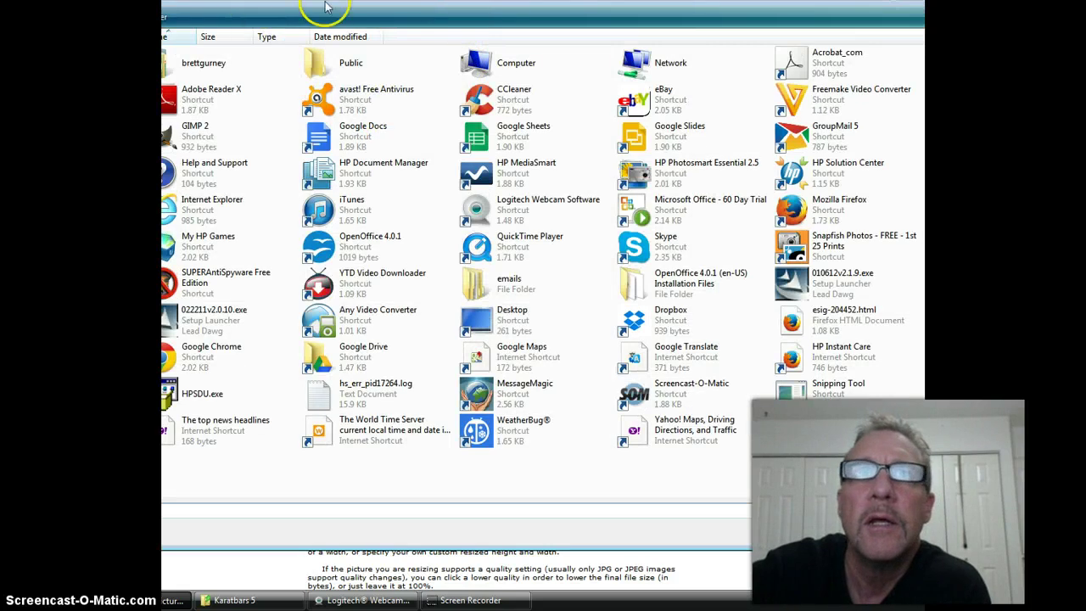
double_click(204, 63)
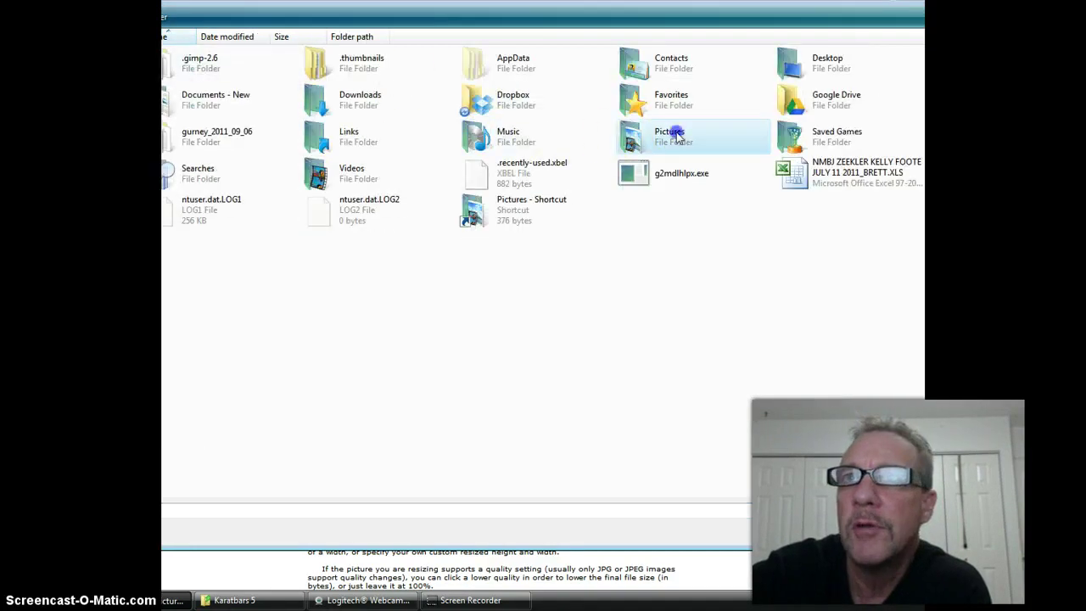
double_click(676, 132)
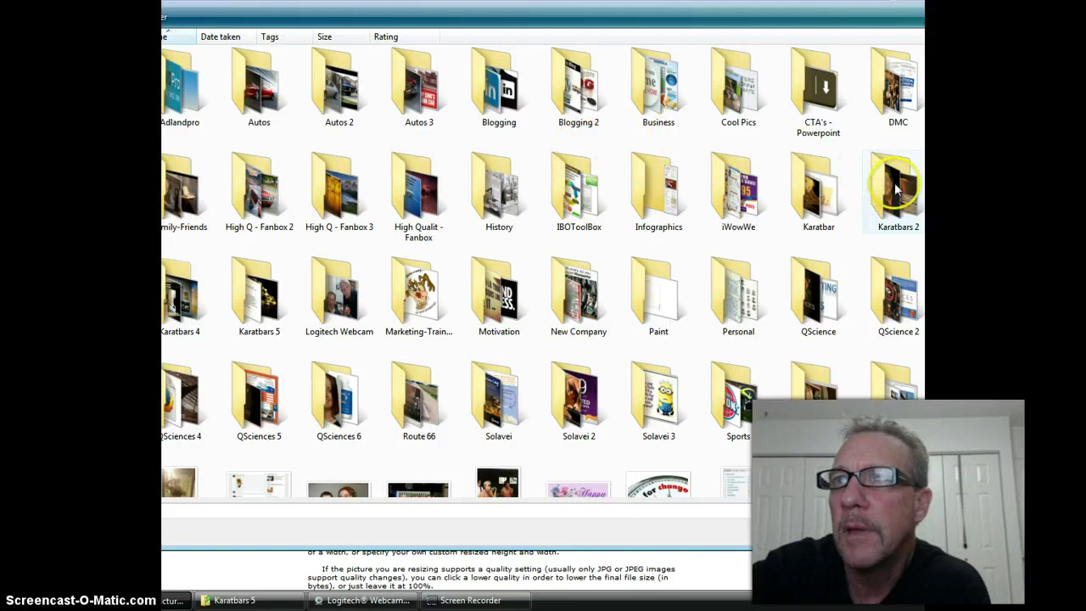
Look through the images in the Karatbars 4 folder for a picture to resize.
double_click(187, 294)
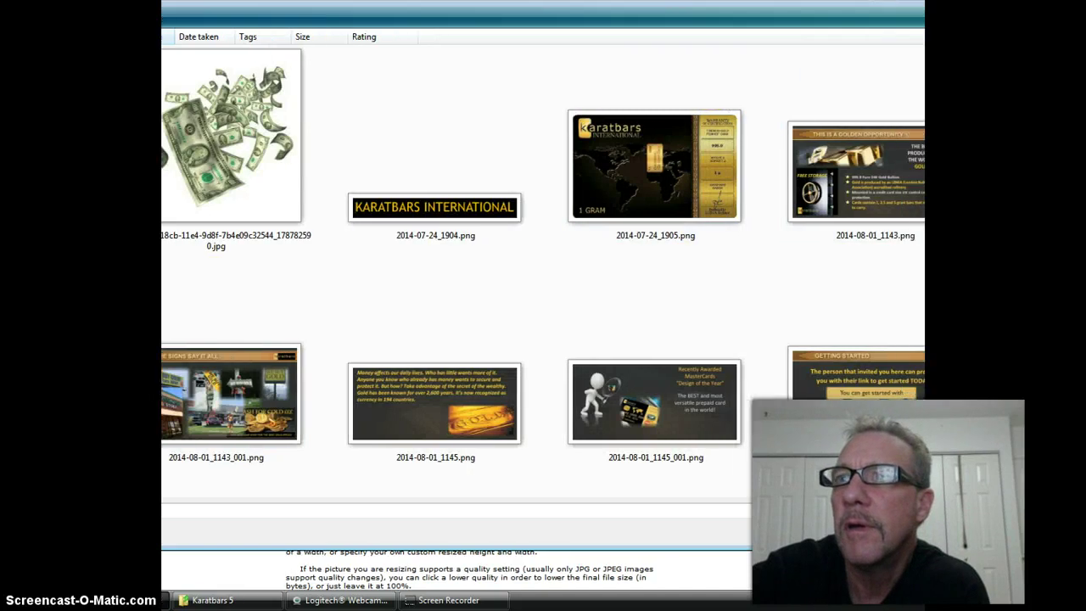
scroll(543, 254, "down", 5)
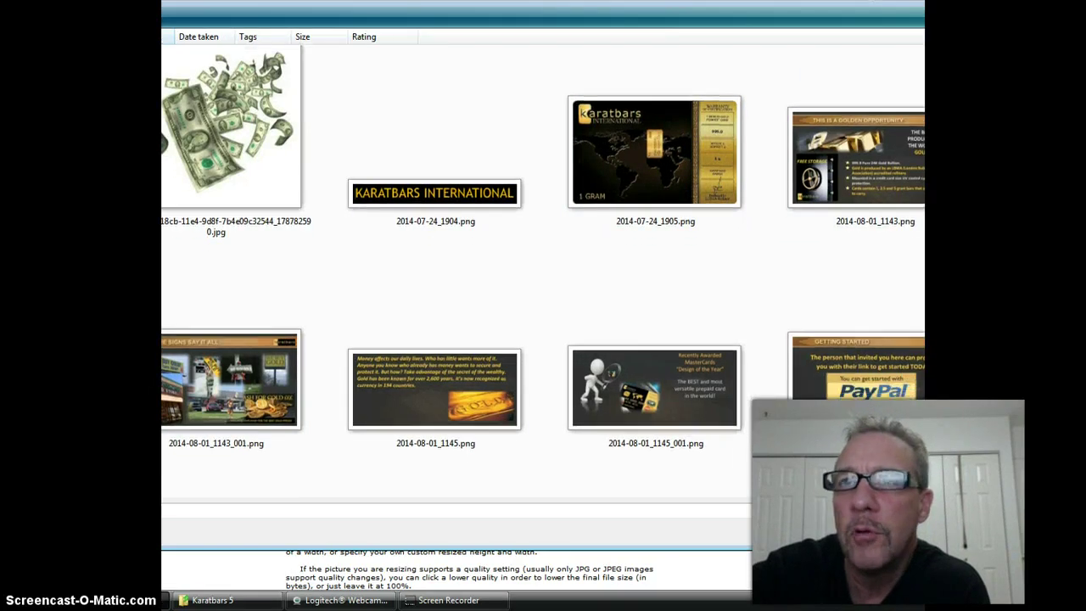
scroll(543, 272, "down", 3)
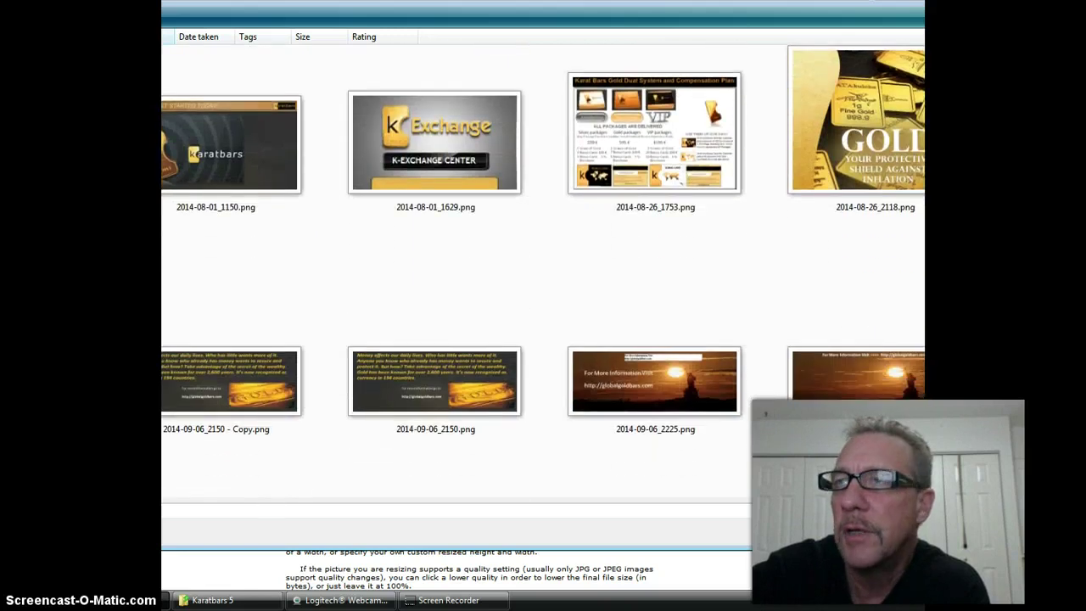
scroll(543, 238, "down", 1)
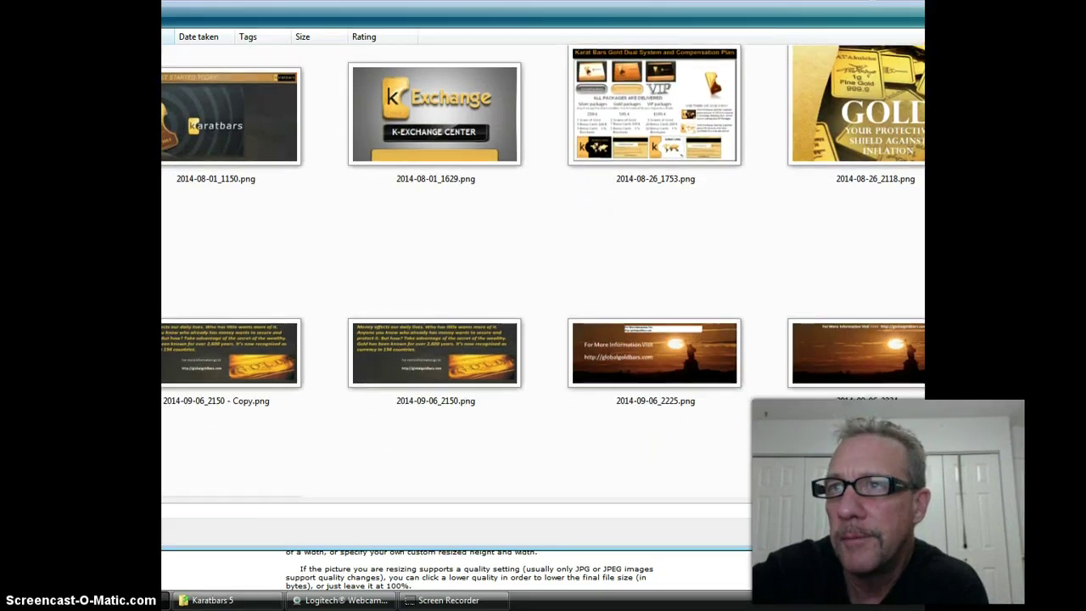
scroll(543, 270, "down", 10)
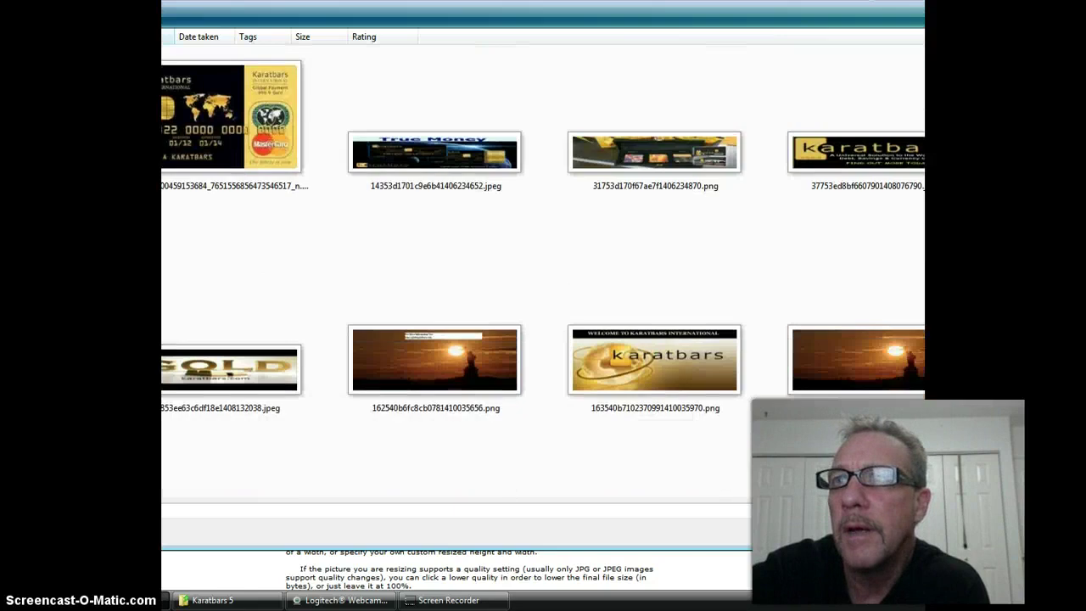
scroll(543, 270, "down", 10)
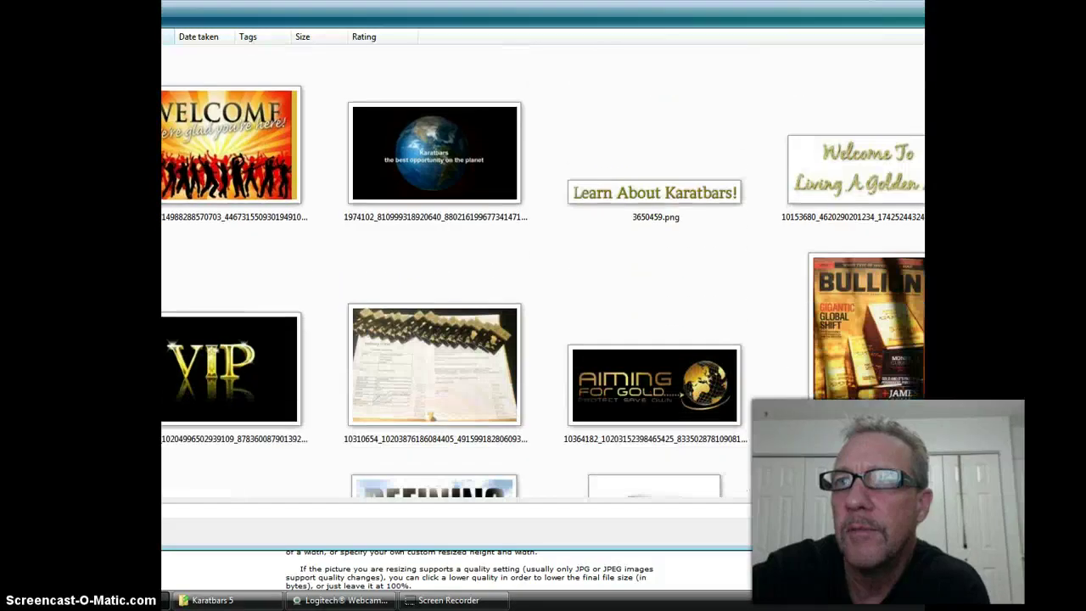
scroll(892, 85, "up", 15)
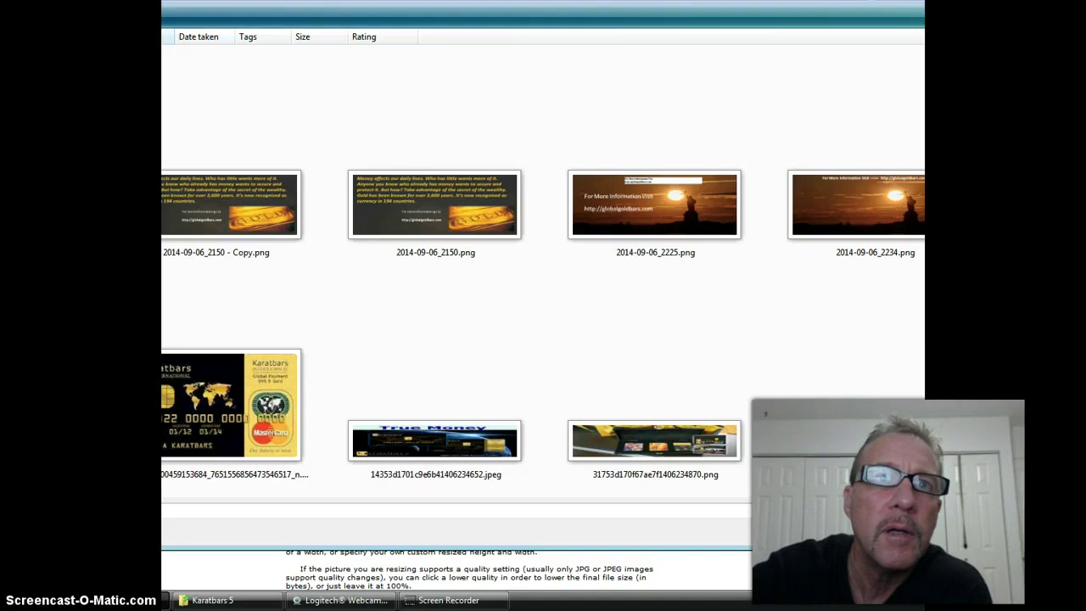
Choose the black and gold Karatbars 2014 disco-ball JPG from the Karatbars 5 folder as Picture 1.
scroll(218, 291, "down", 5)
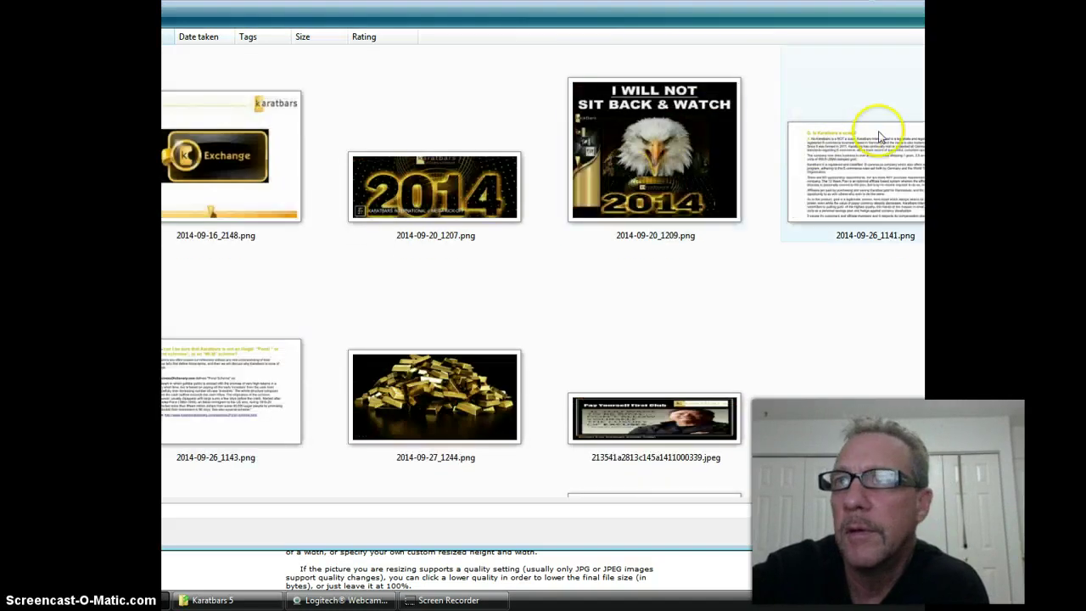
scroll(543, 271, "down", 5)
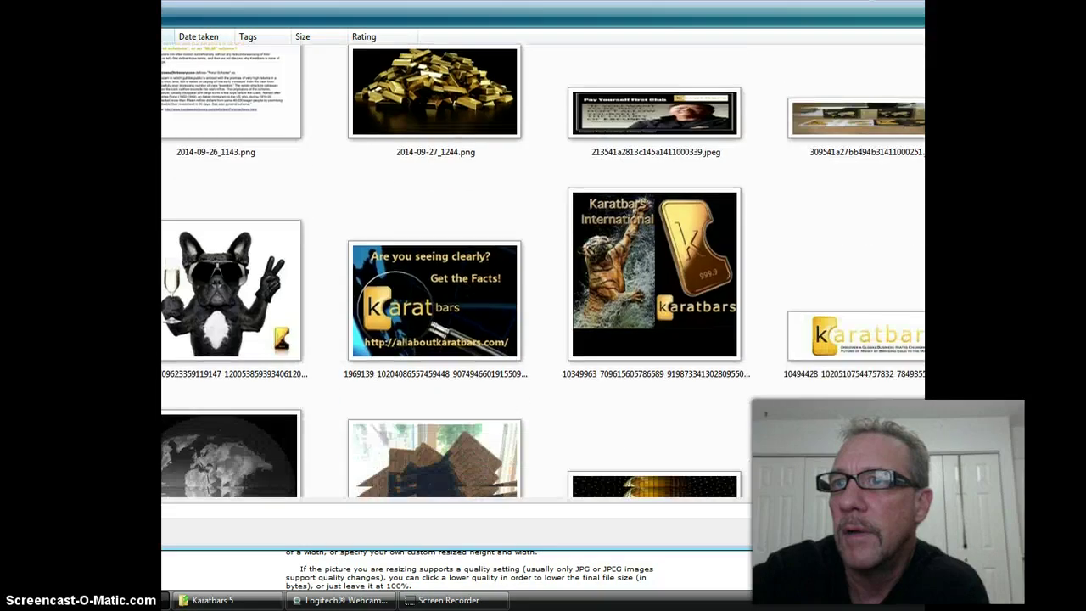
scroll(544, 272, "down", 2)
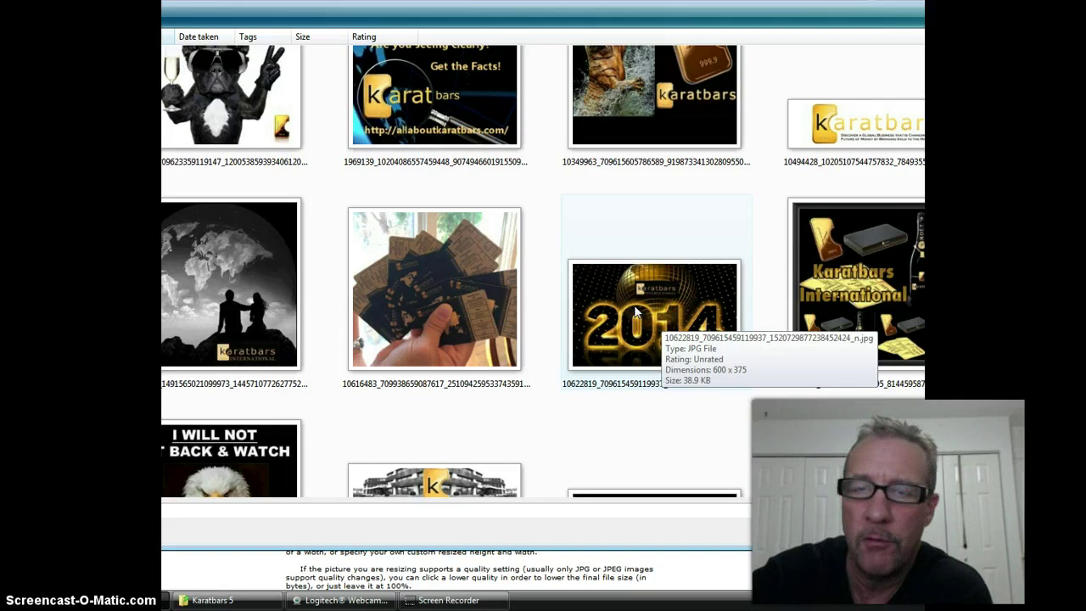
left_click(647, 307)
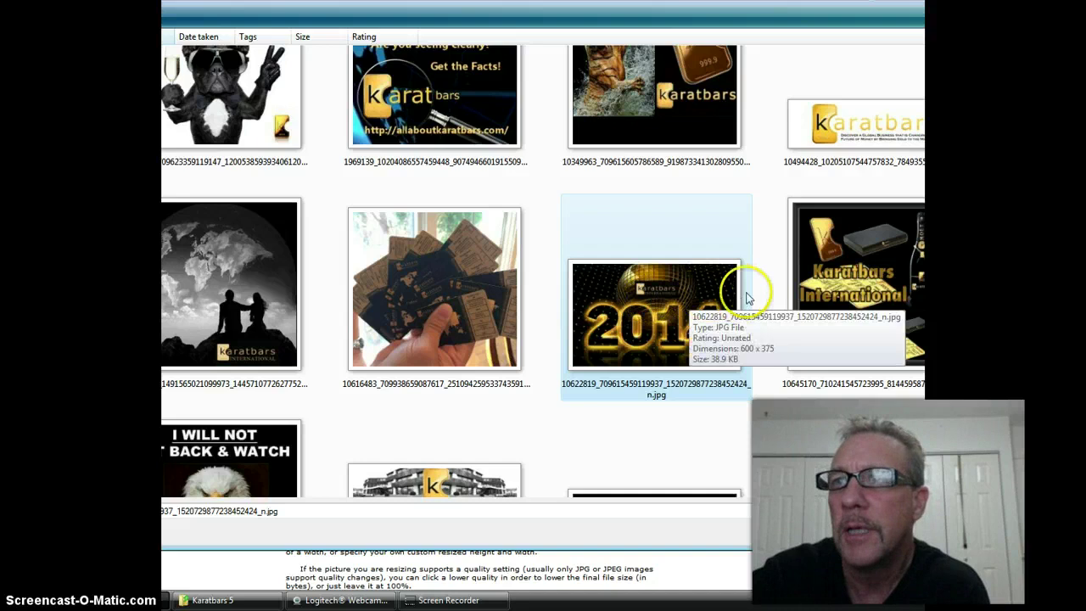
double_click(660, 288)
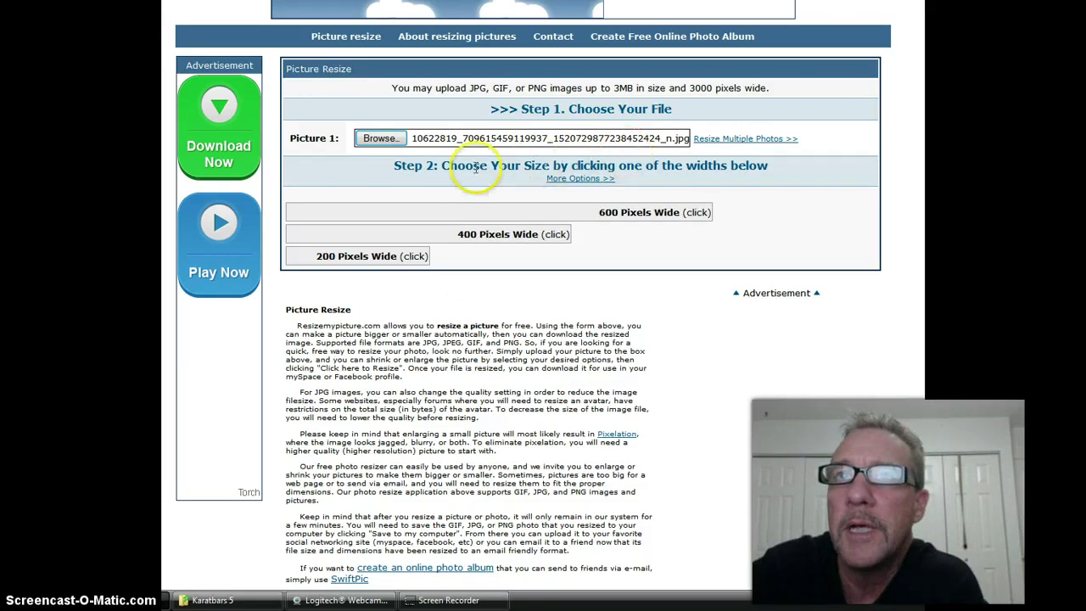
Resize the chosen picture to a custom width of 851 and height of 315 pixels.
left_click(576, 179)
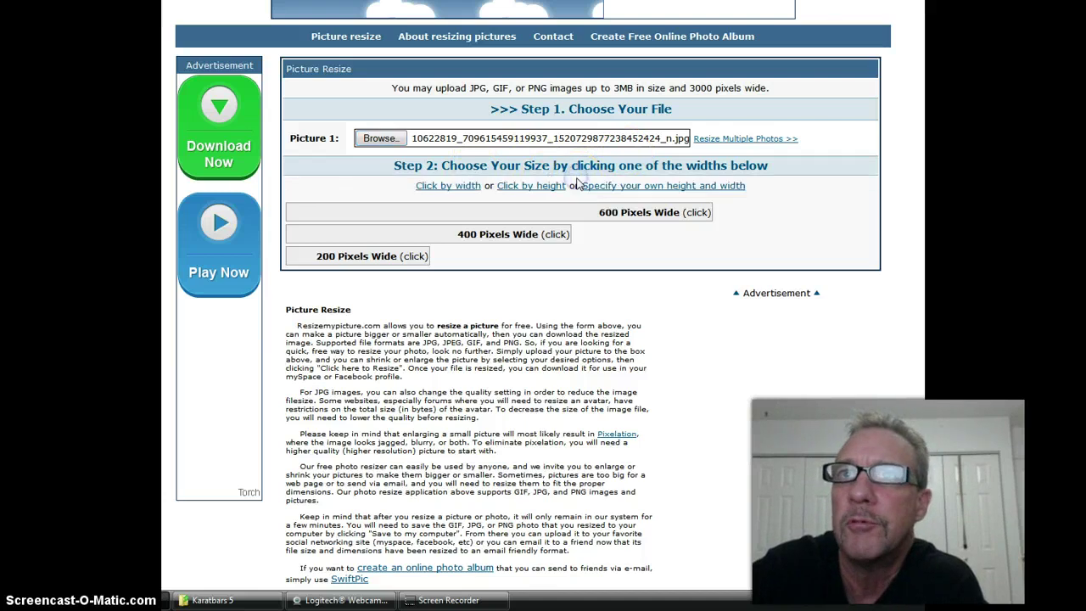
left_click(660, 192)
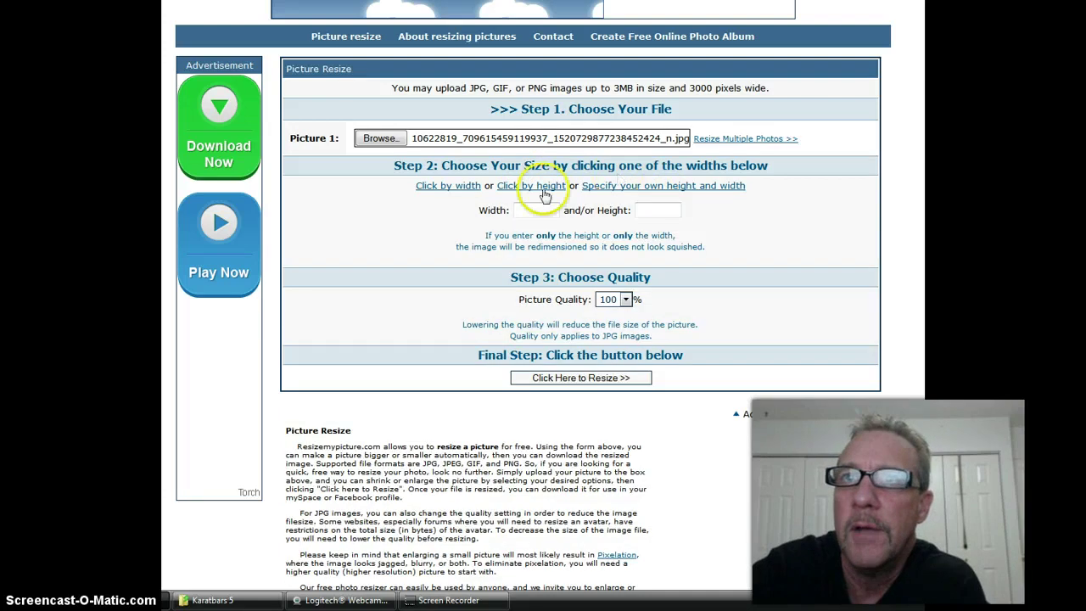
left_click(527, 210)
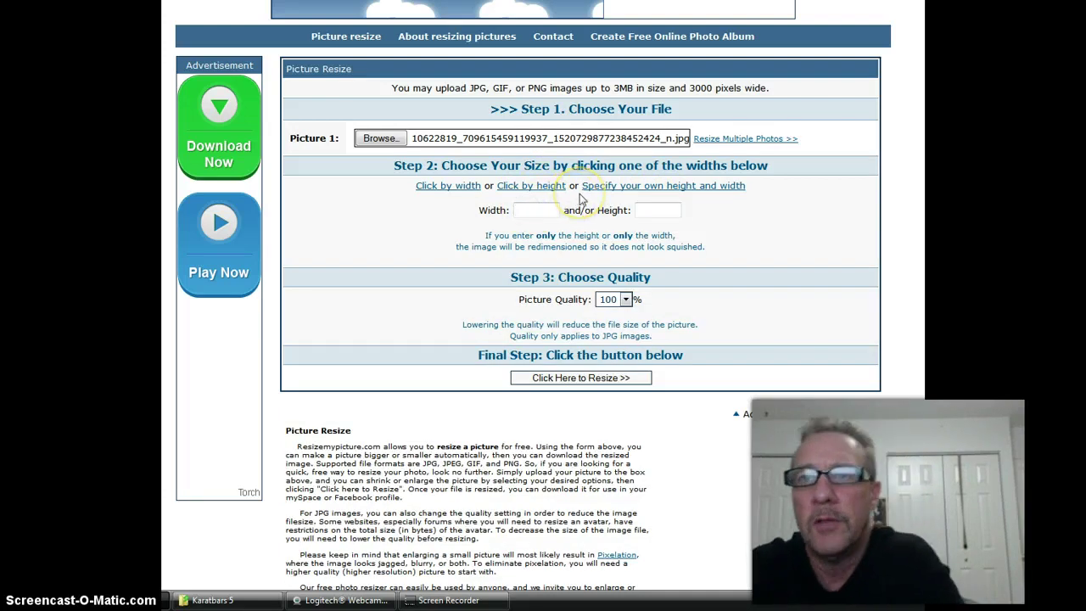
type("8")
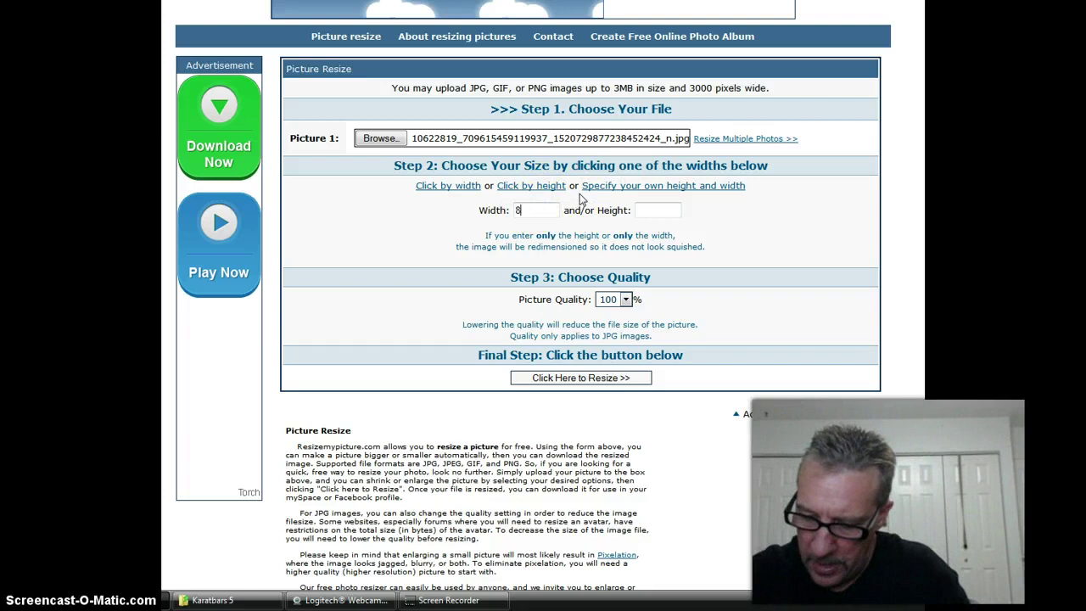
type("51")
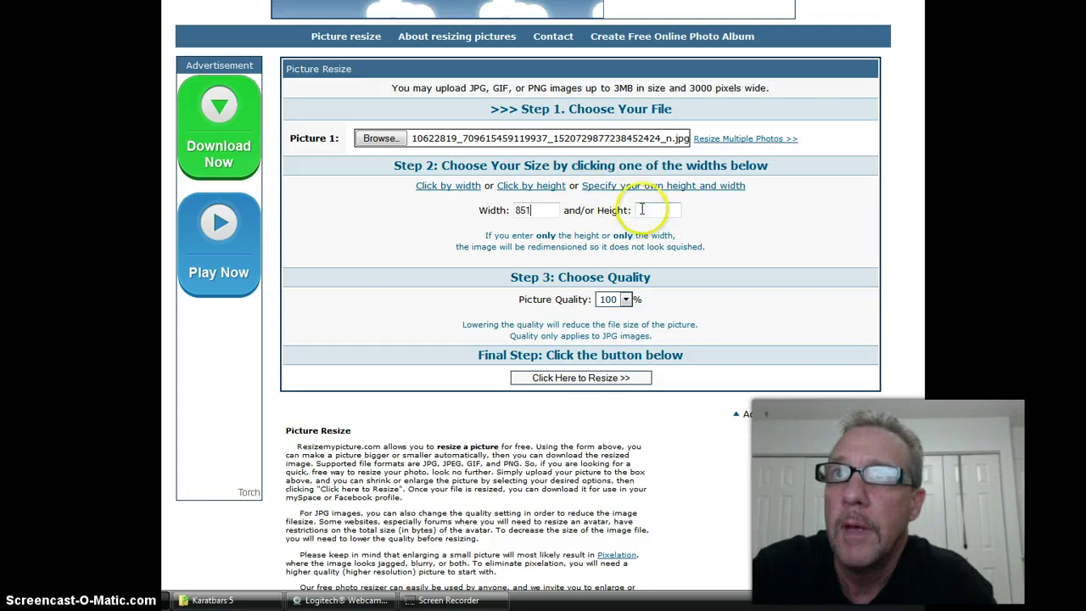
left_click(642, 210)
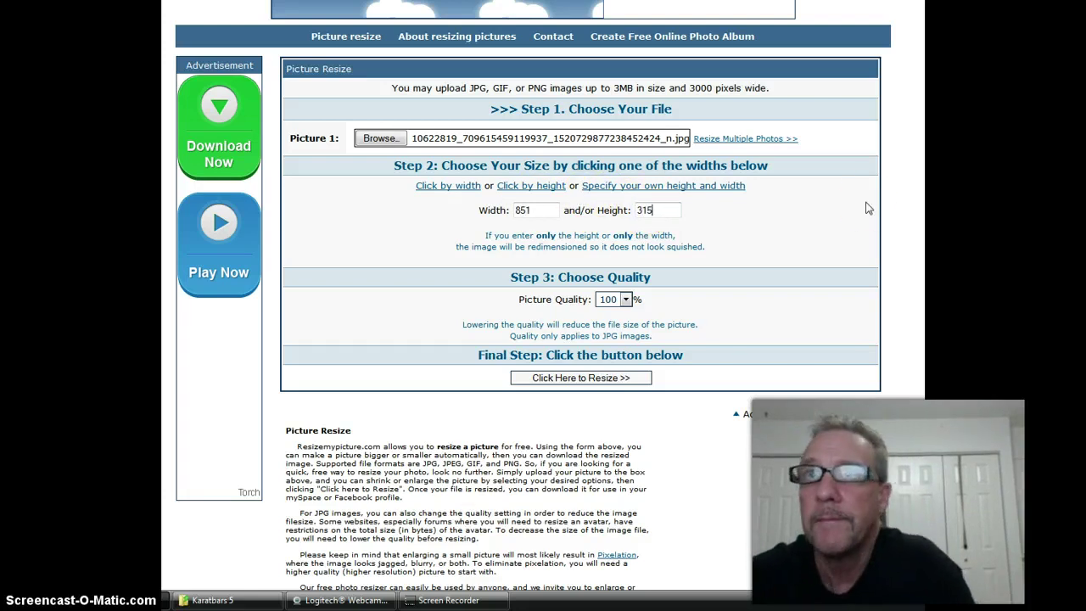
left_click(589, 380)
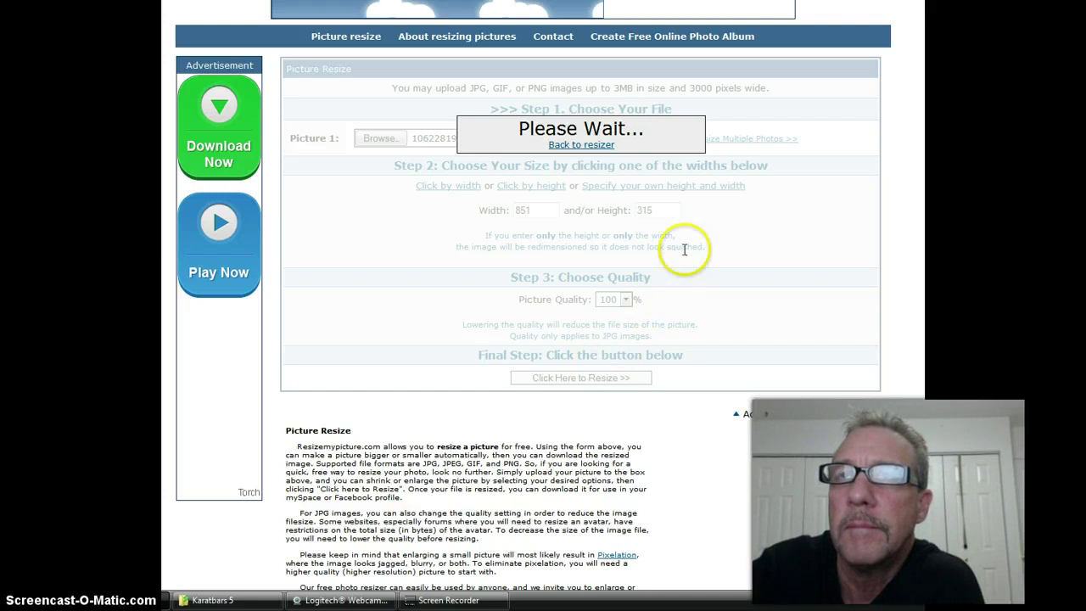
left_click(552, 187)
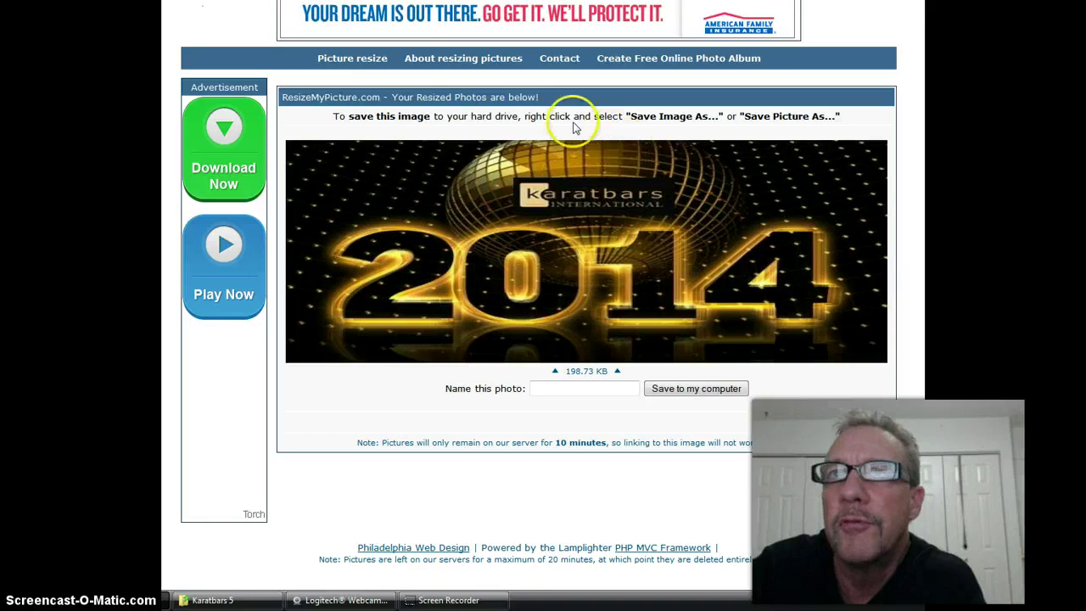
Save the resized image under its suggested file name in the Karatbars 5 folder inside Pictures.
right_click(586, 224)
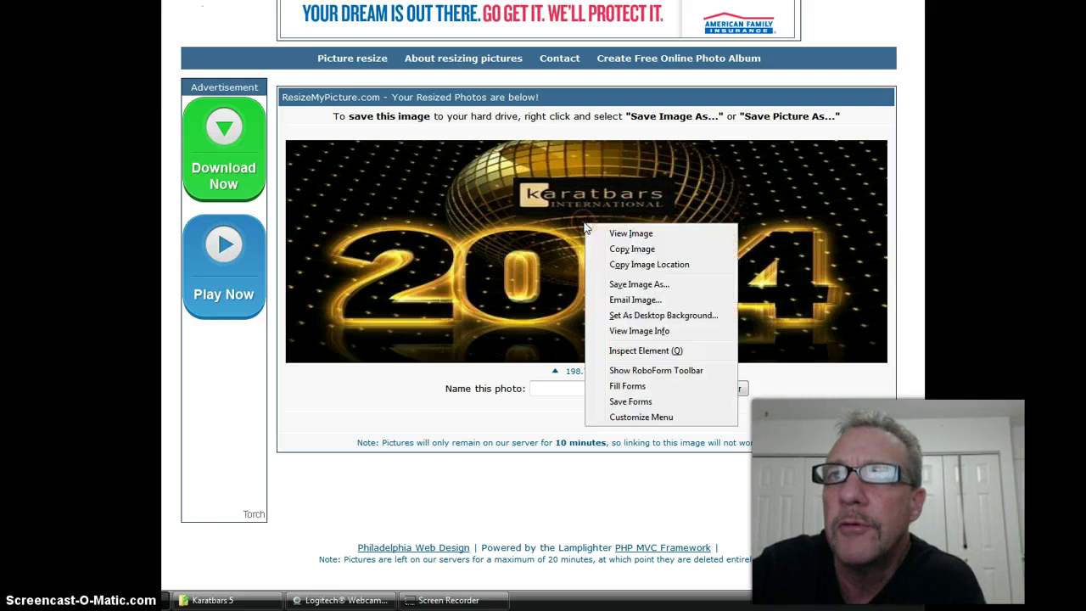
left_click(640, 285)
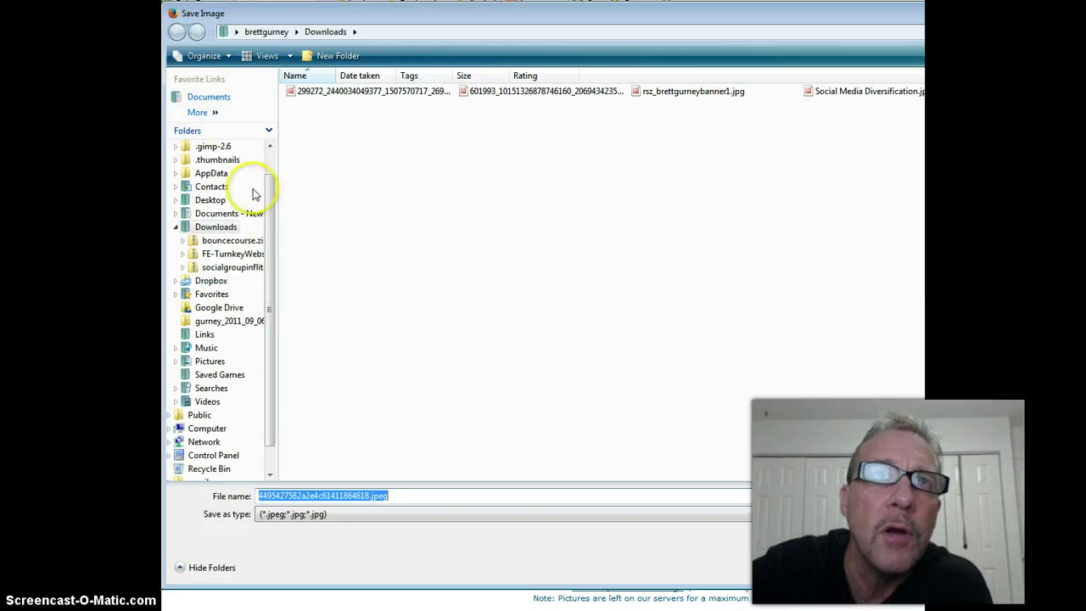
left_click_drag(267, 184, 262, 213)
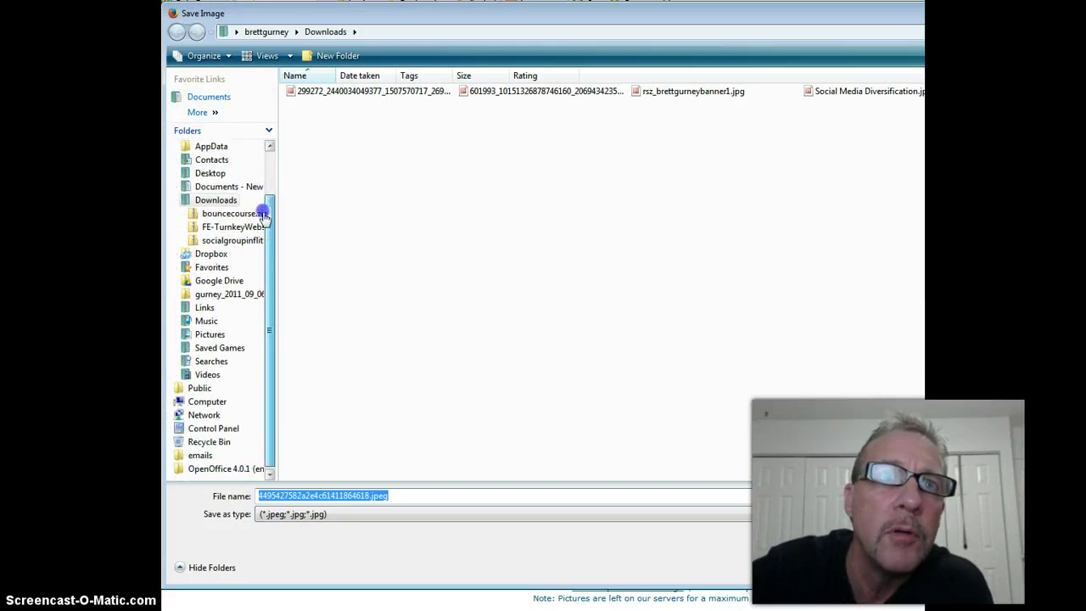
left_click(216, 338)
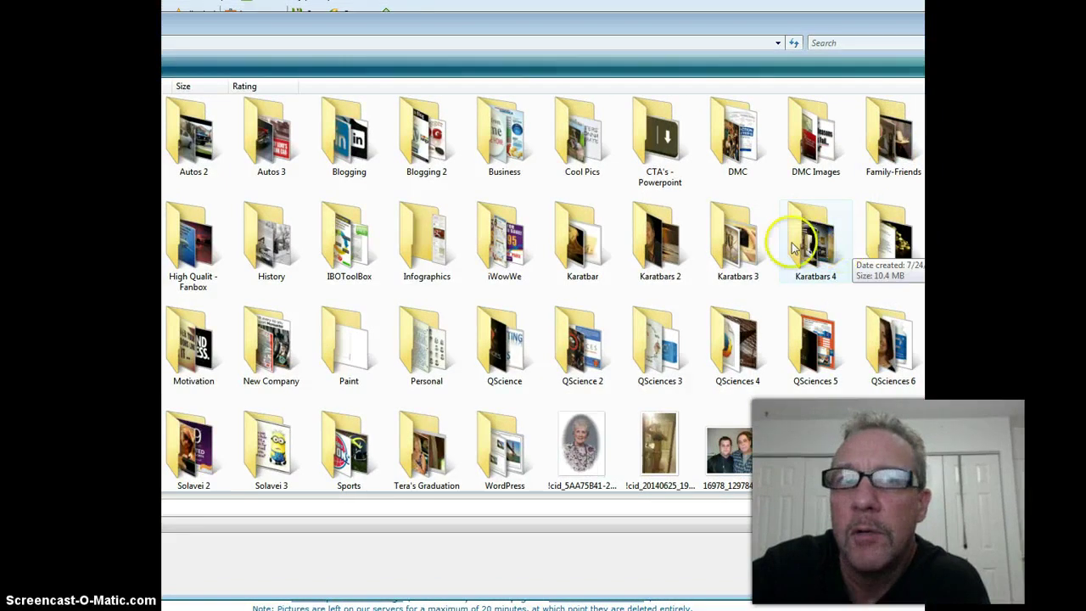
double_click(885, 246)
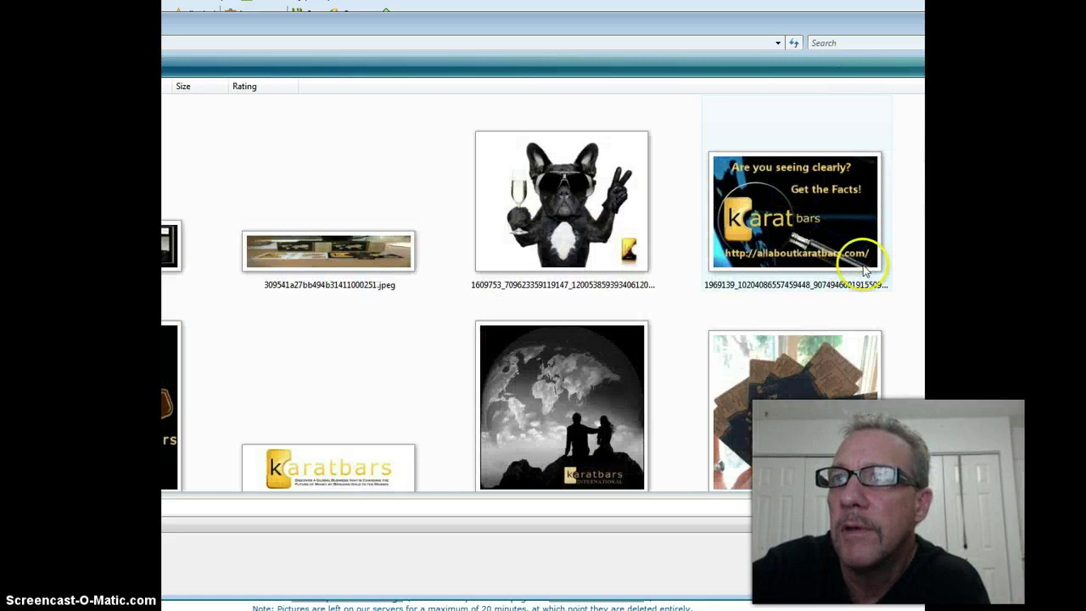
scroll(730, 310, "down", 5)
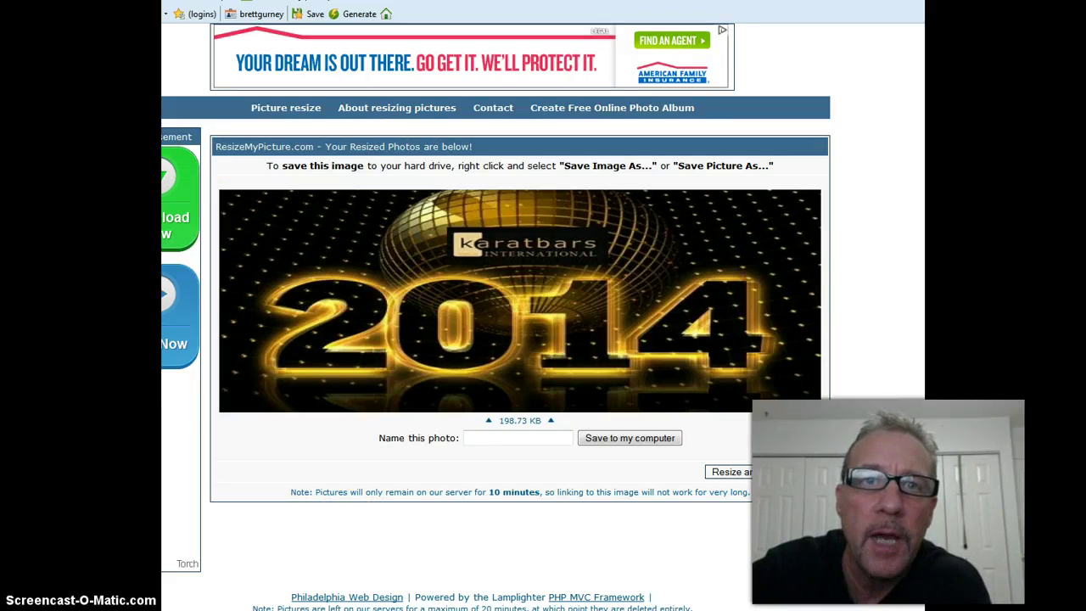
Switch to Windows Explorer and open the Karatbars 5 folder inside Pictures.
key("alt+Tab")
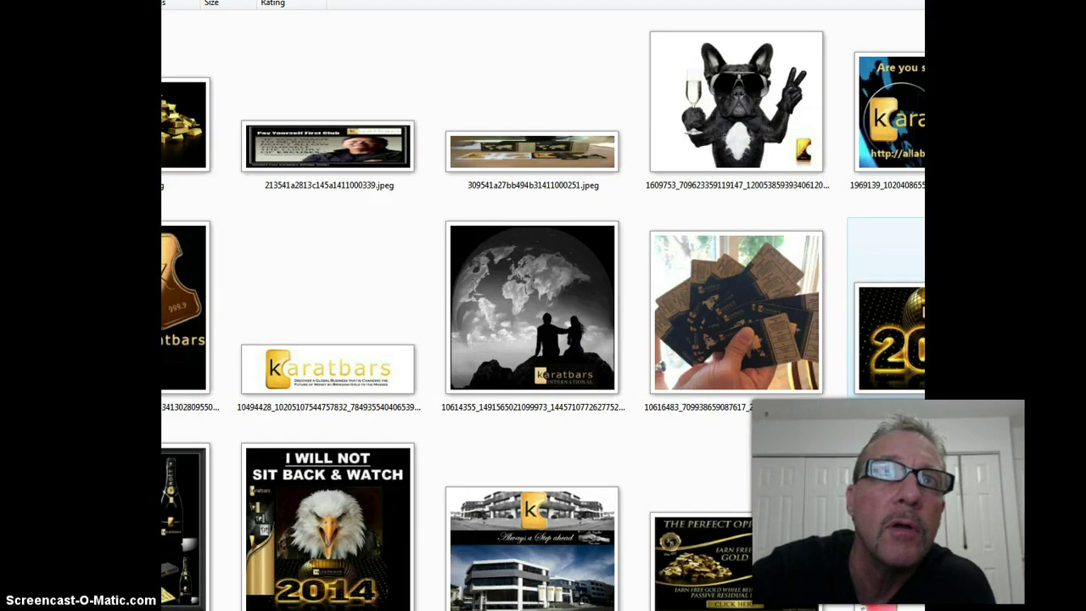
key("alt+Left")
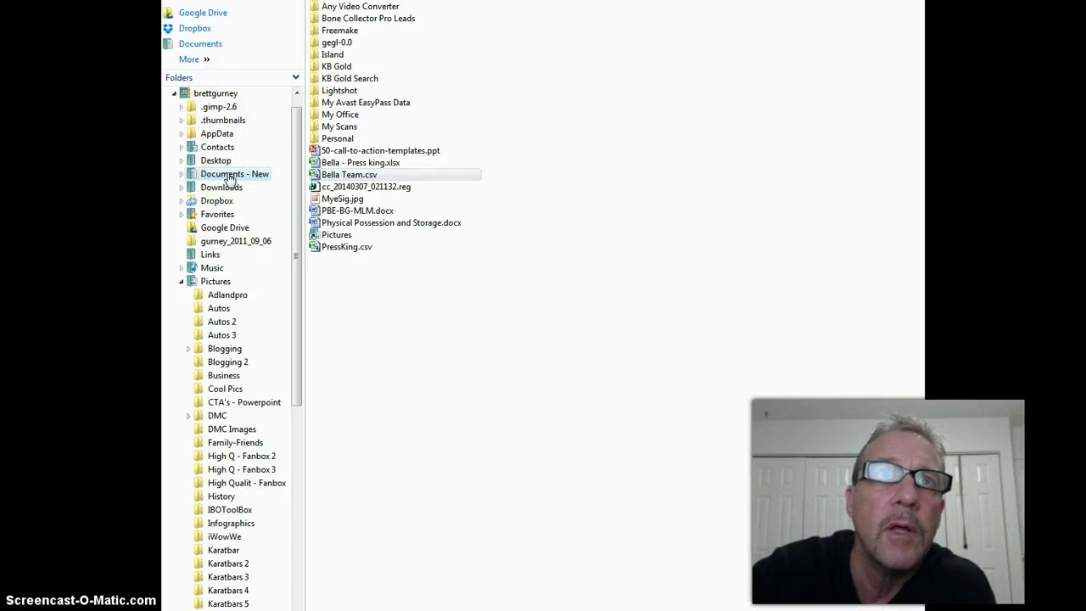
left_click(231, 176)
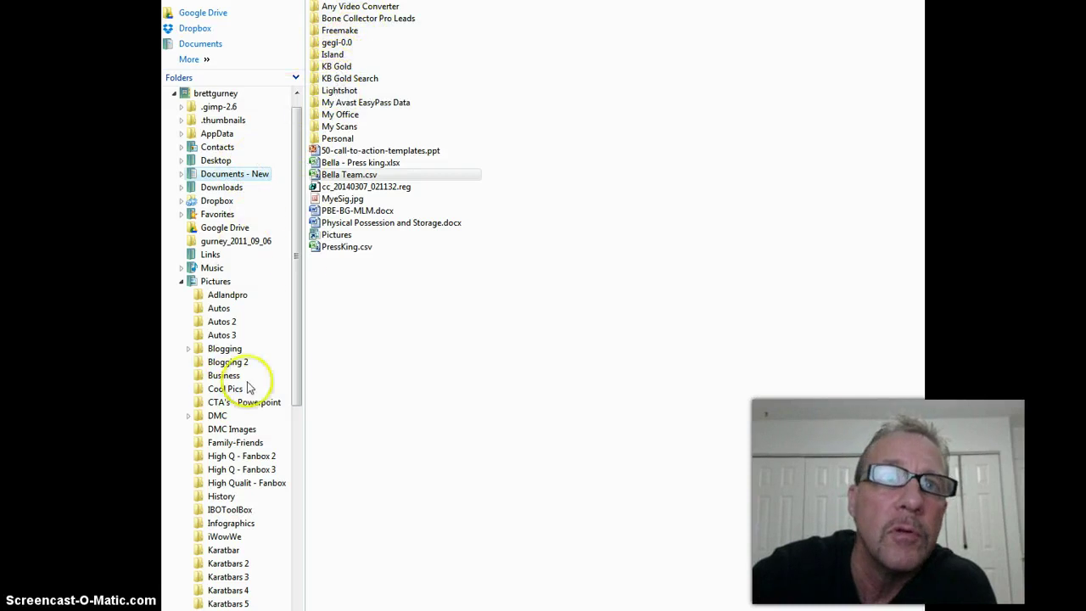
left_click_drag(292, 246, 291, 284)
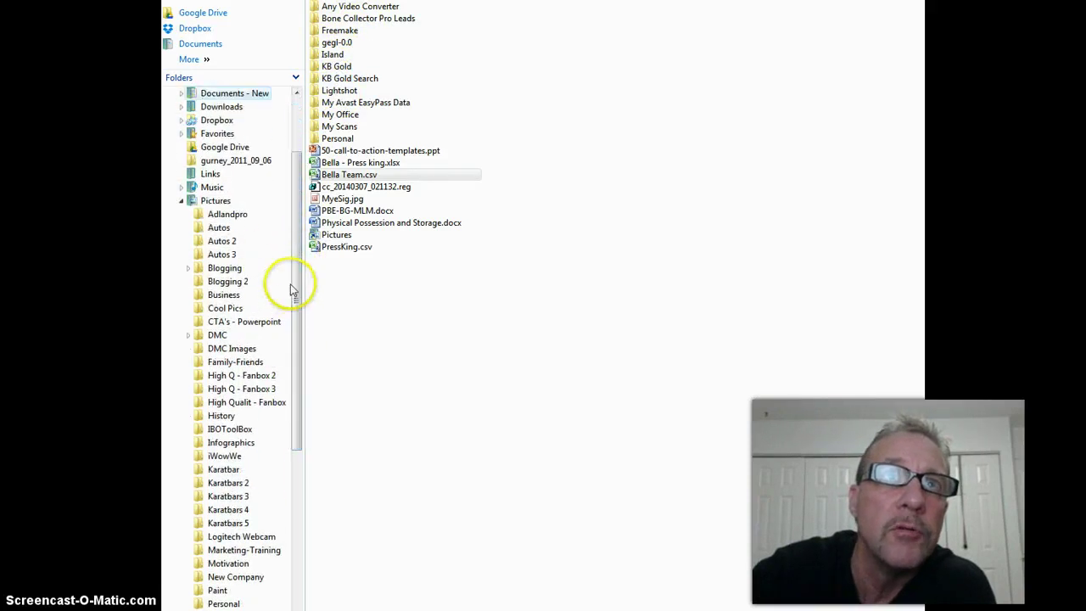
left_click(218, 202)
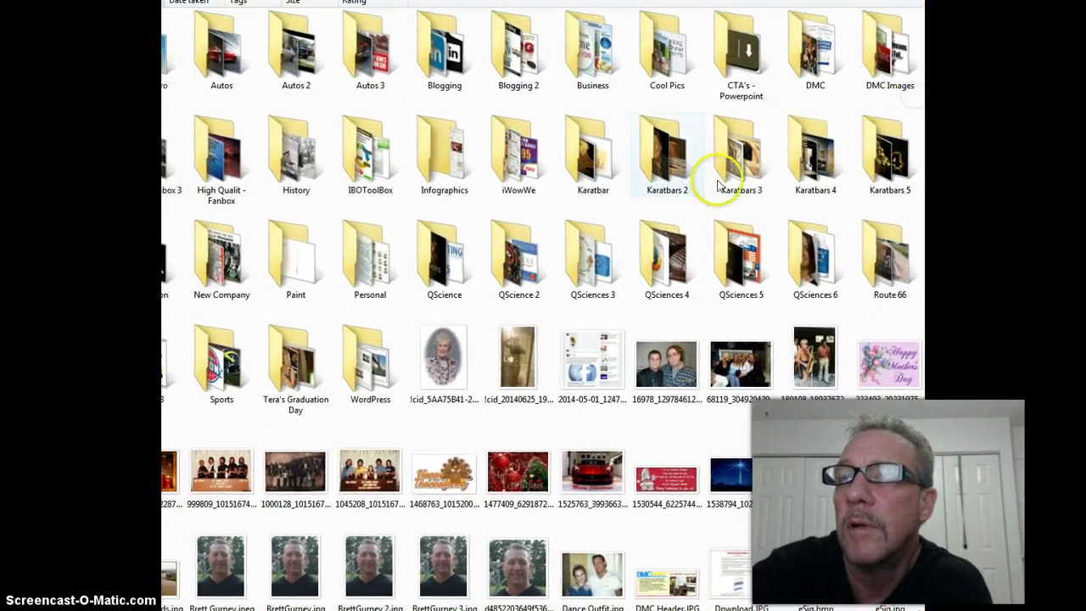
double_click(883, 157)
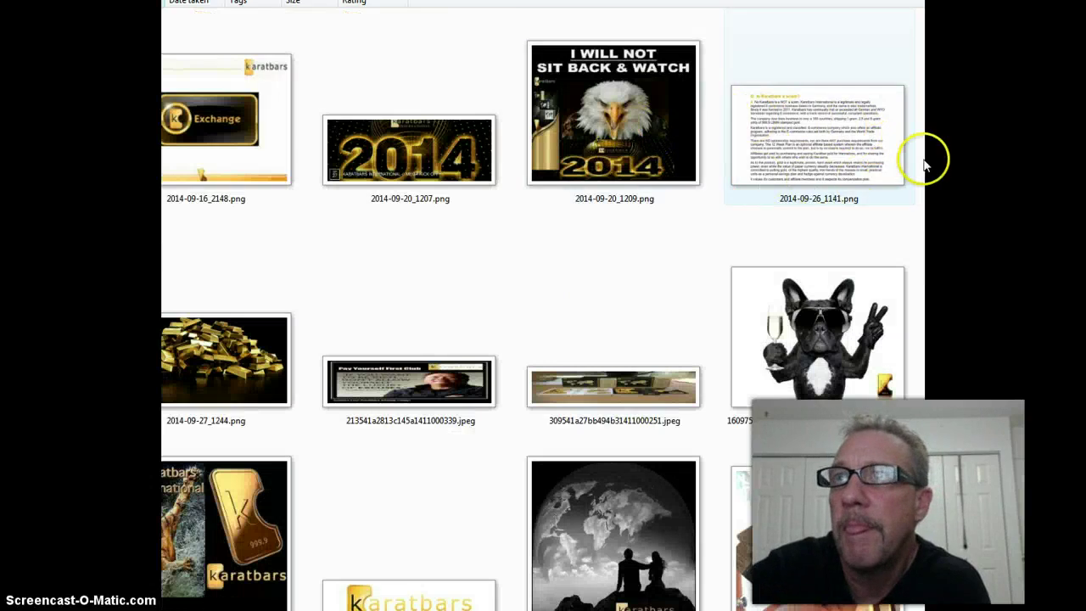
Locate the original and resized 2014 images in the folder and examine the original's dimensions.
scroll(679, 388, "down", 3)
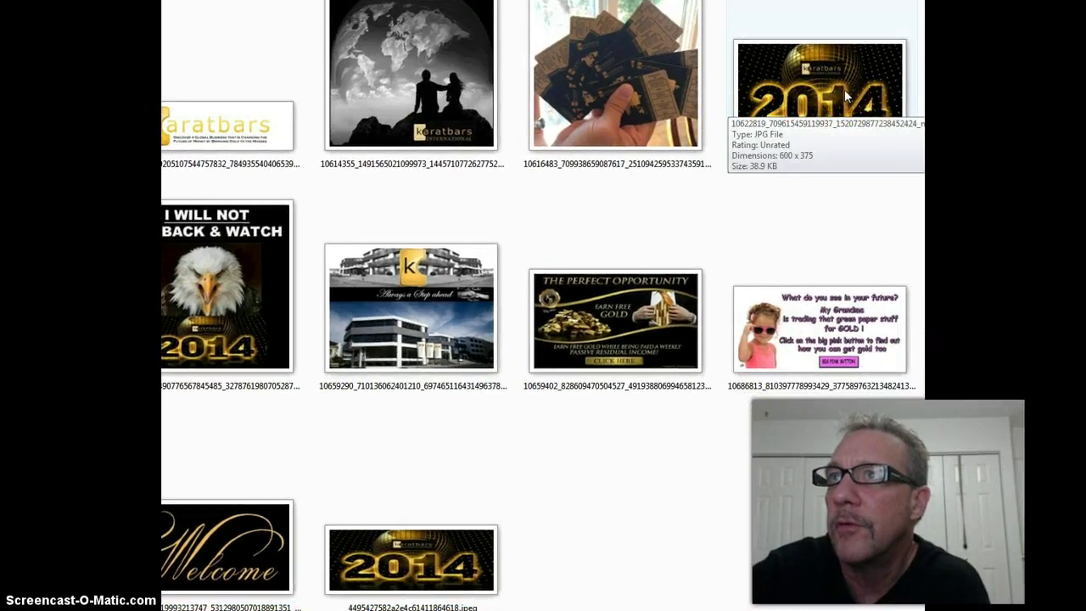
left_click(842, 98)
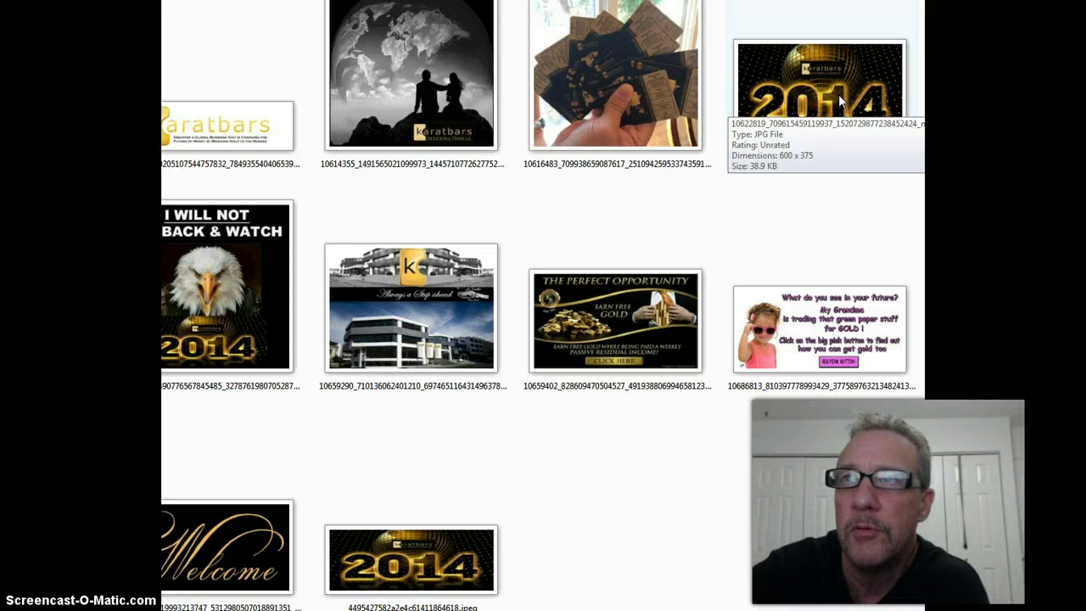
left_click(912, 204)
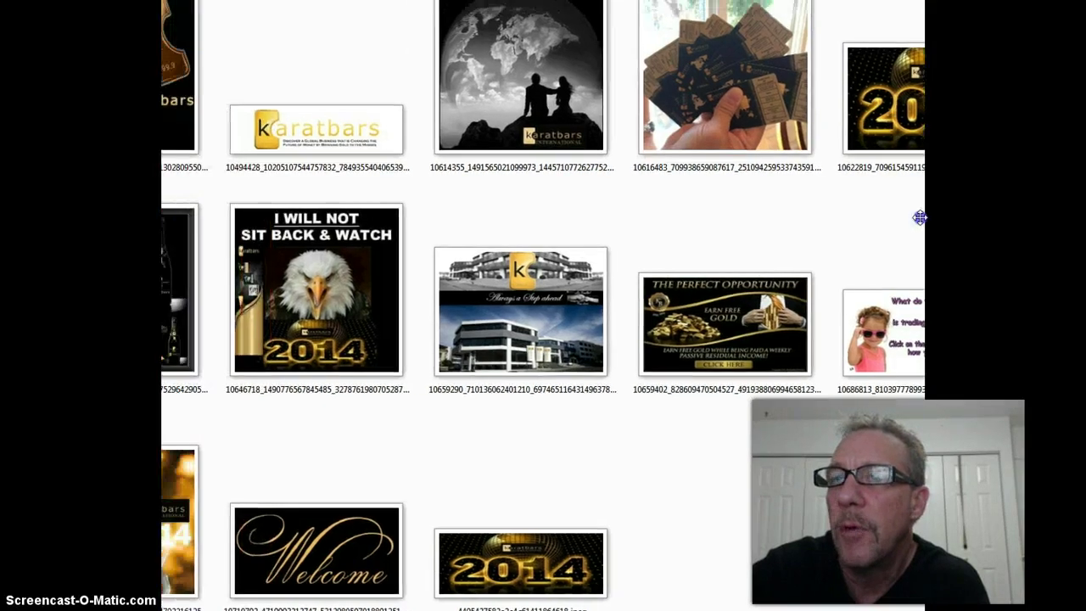
left_click(806, 205)
left_click(744, 58)
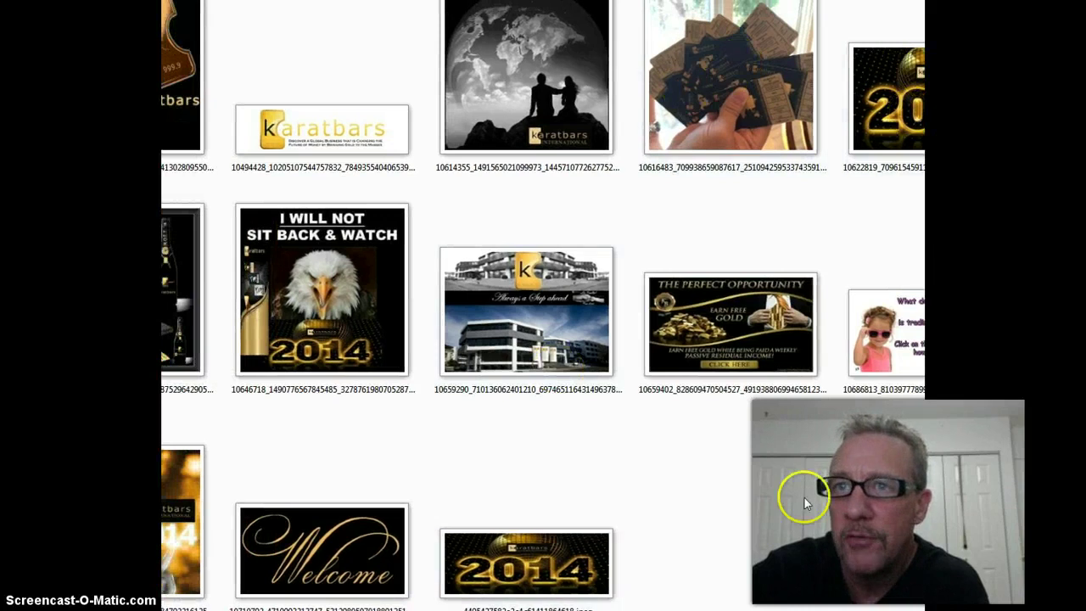